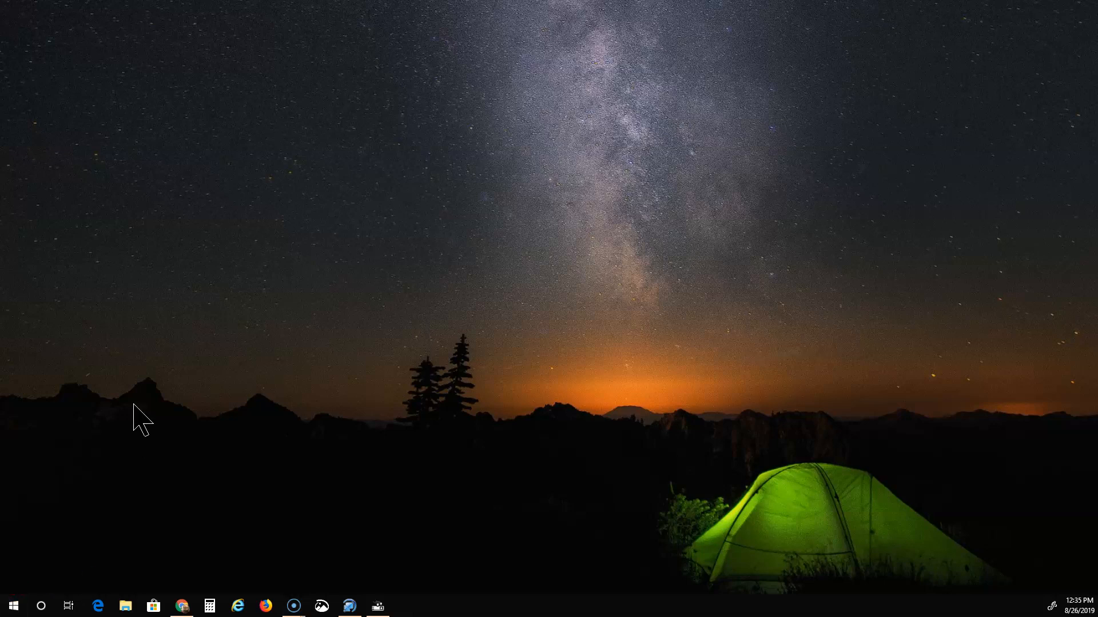
Open the Start menu and scroll the app list down to Project in the P section.
key(super)
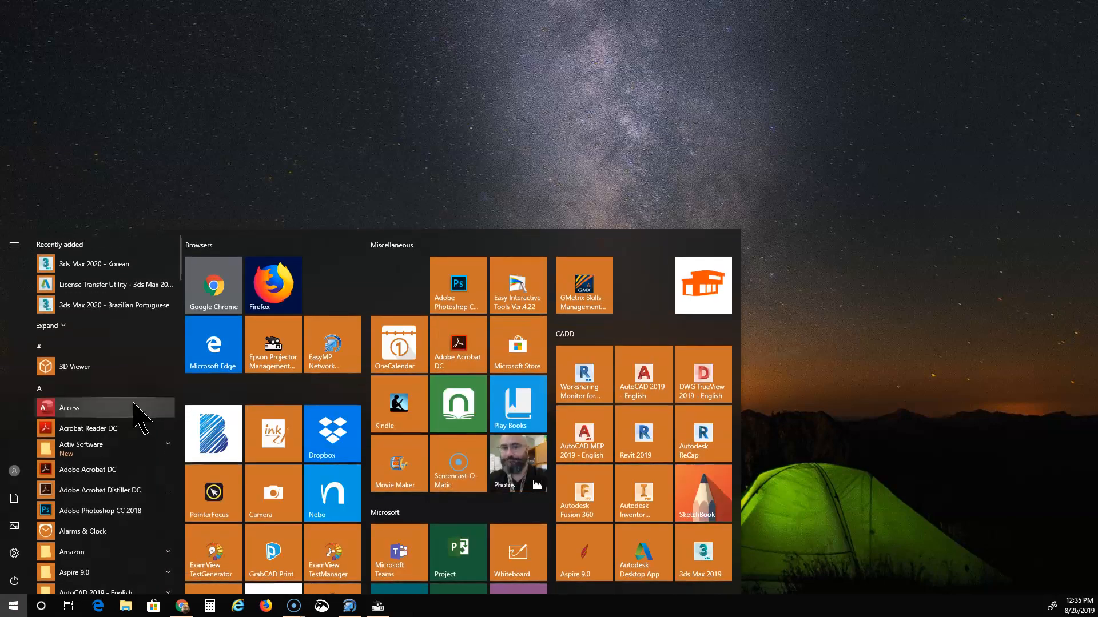
scroll(108, 441, down, 6)
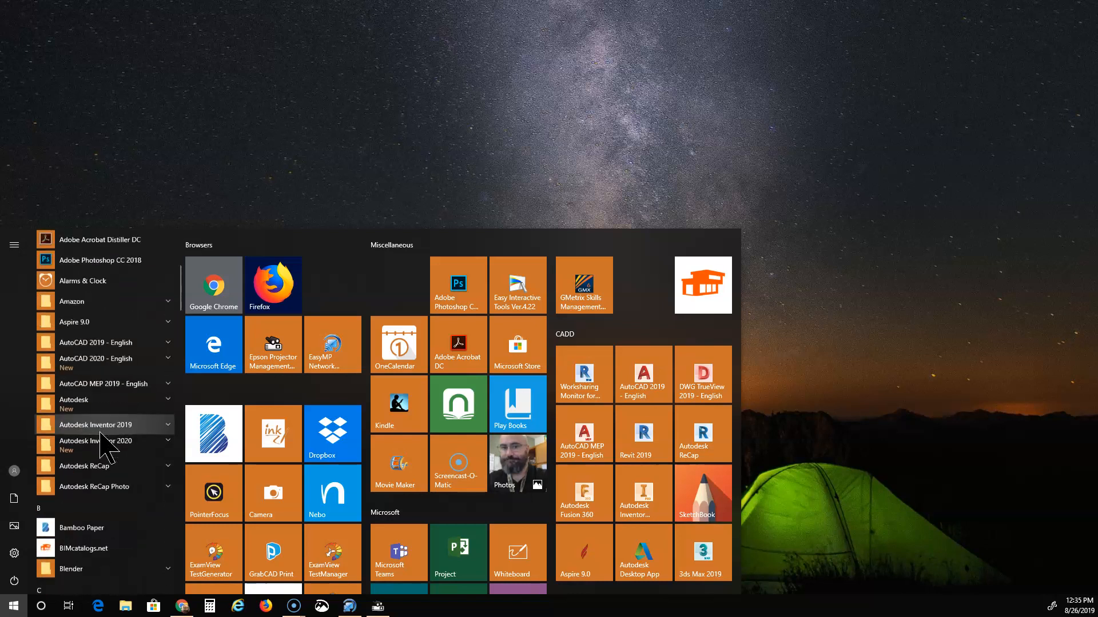
scroll(100, 432, down, 3)
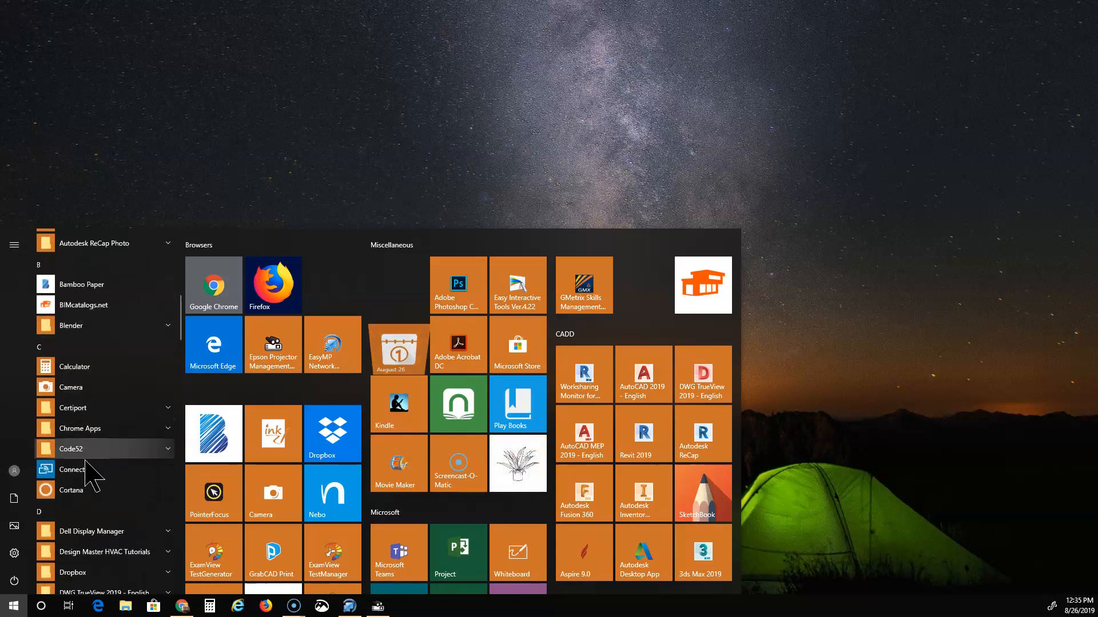
scroll(91, 423, down, 5)
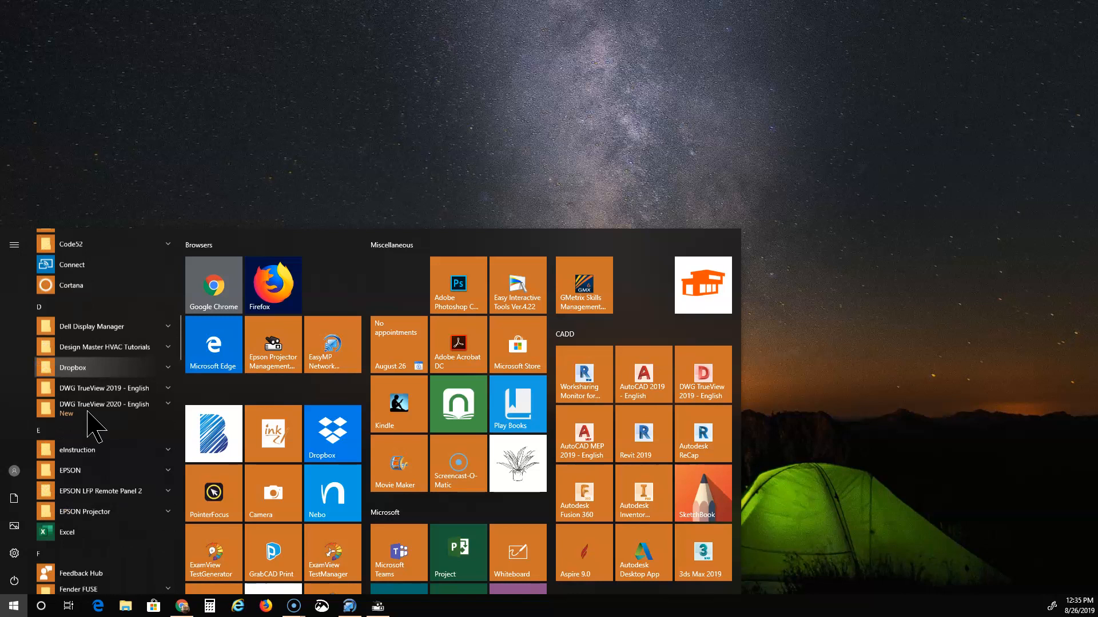
scroll(109, 412, down, 8)
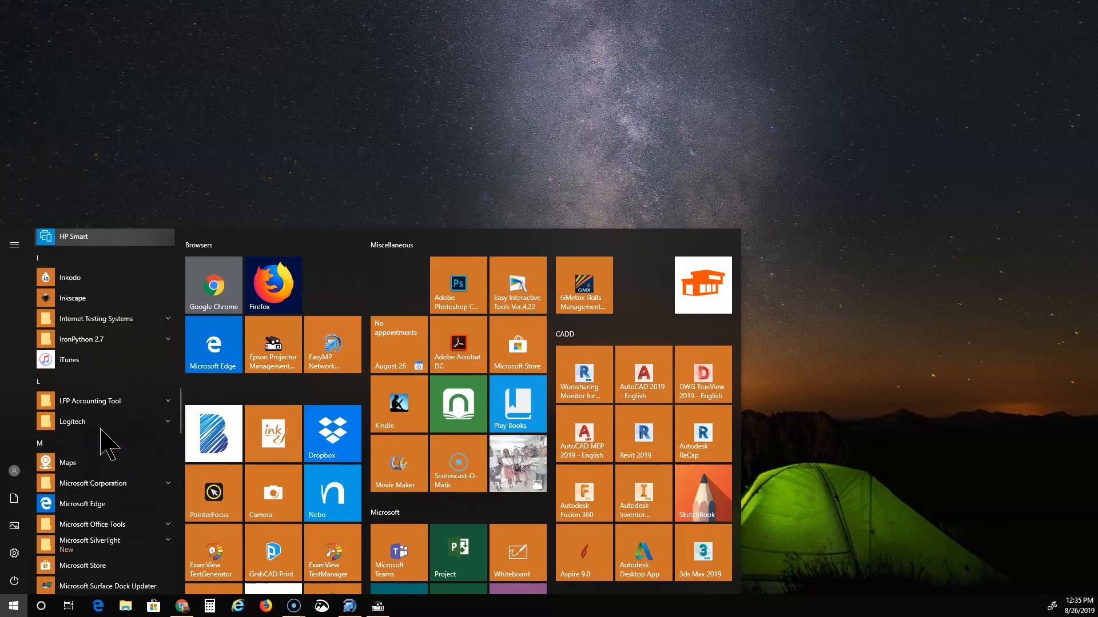
scroll(108, 449, down, 8)
scroll(106, 454, down, 2)
scroll(106, 454, down, 1)
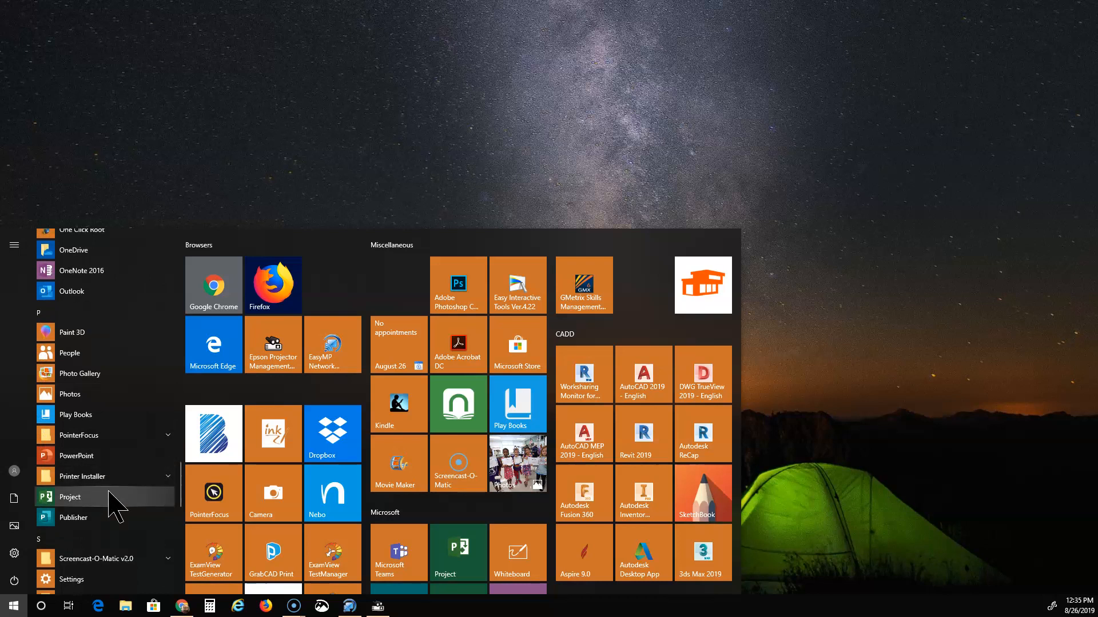
Launch Microsoft Project, create a Blank Project, and bring up its Save As page.
click(92, 498)
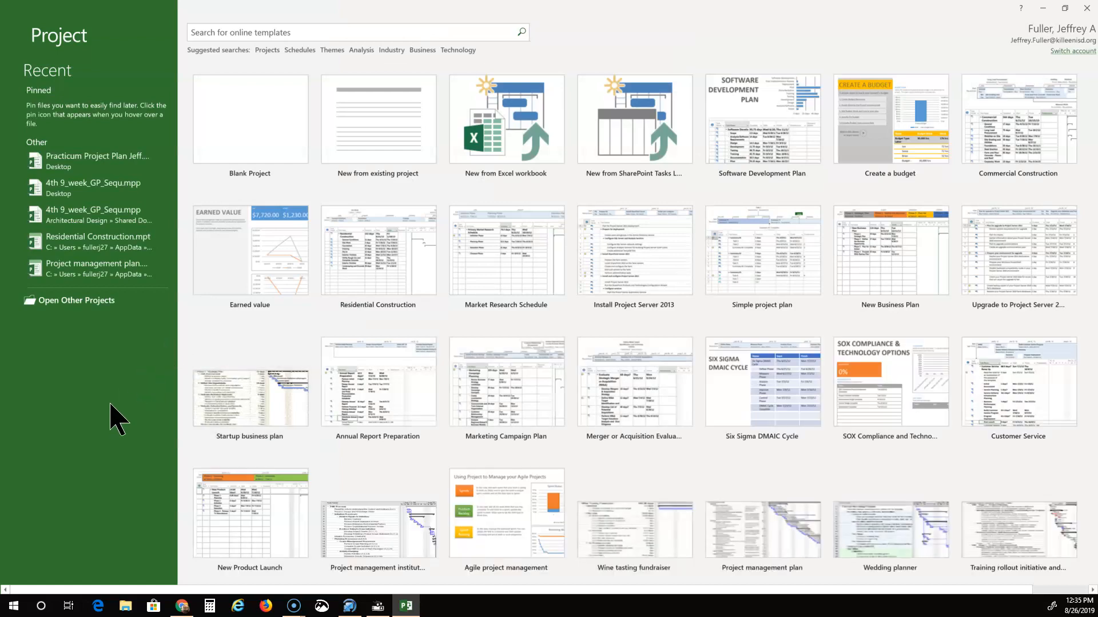
click(254, 116)
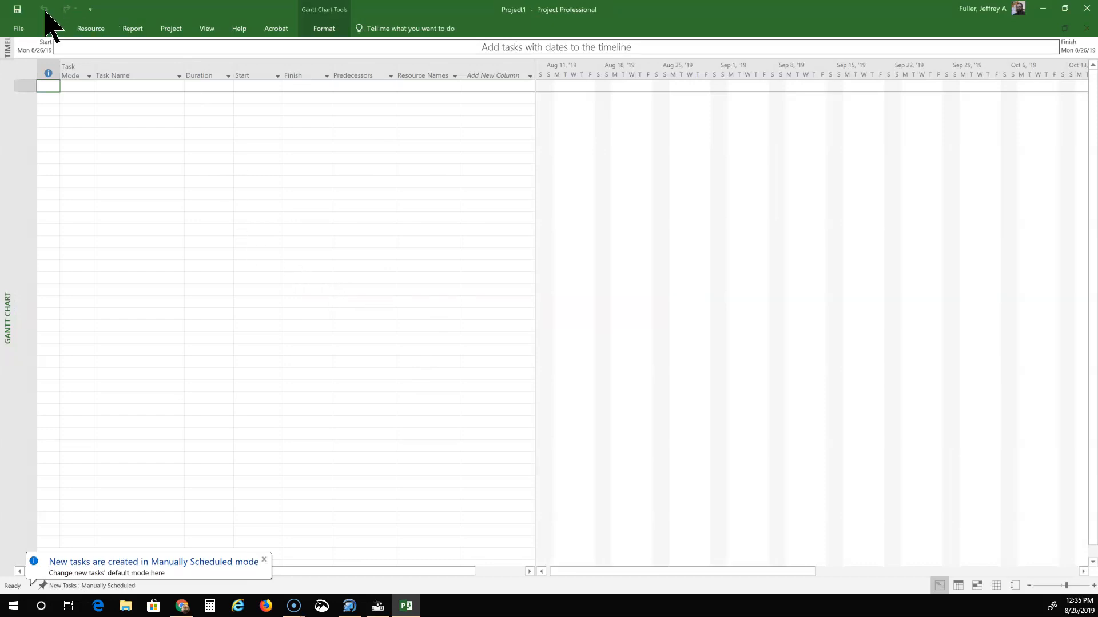
click(18, 9)
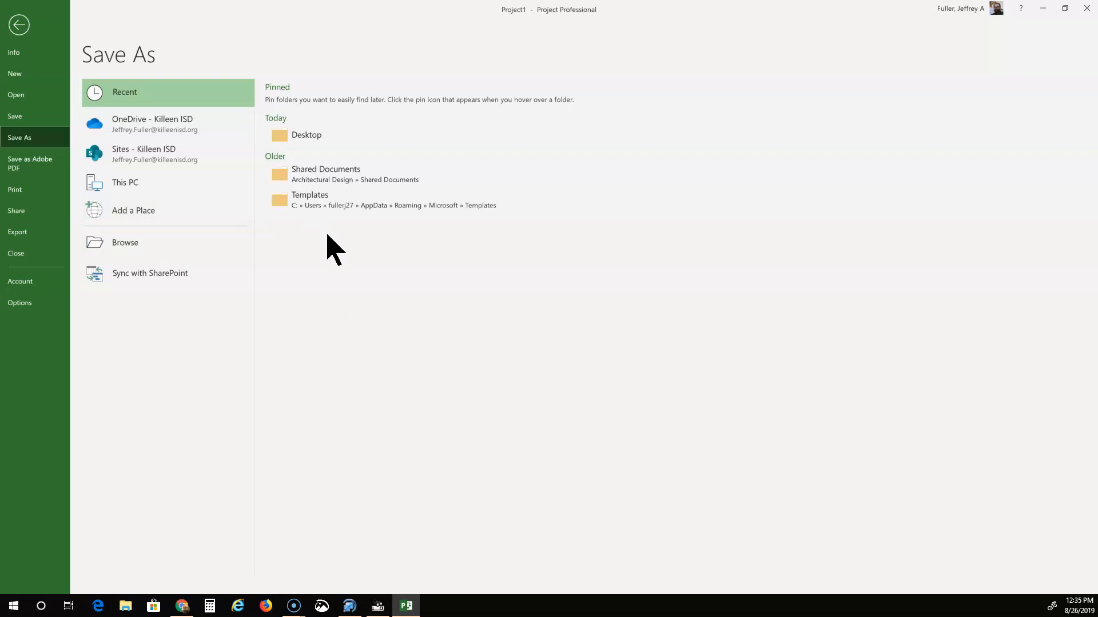
Save the blank project on the Desktop under the file name 'Practicum Project Jeff'.
click(308, 135)
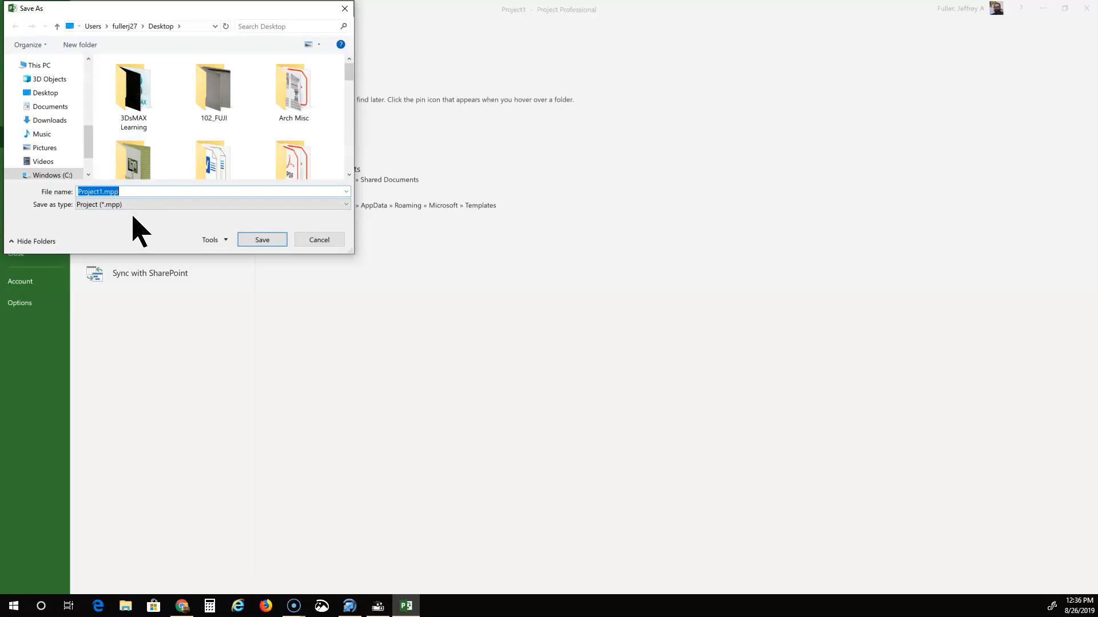
text(Practicum)
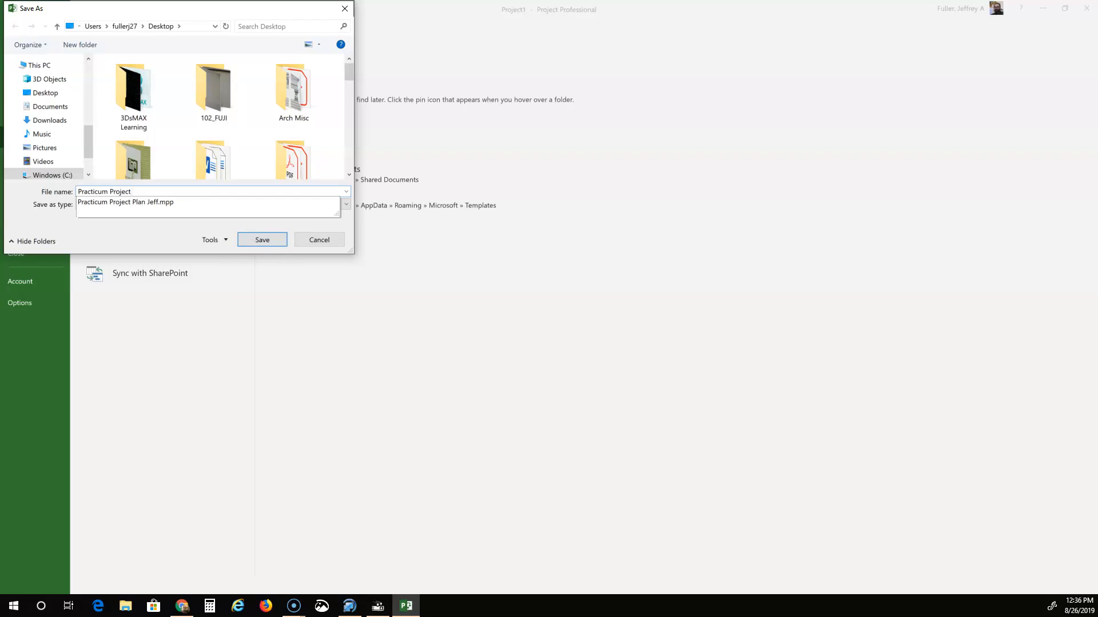
text(Jeff)
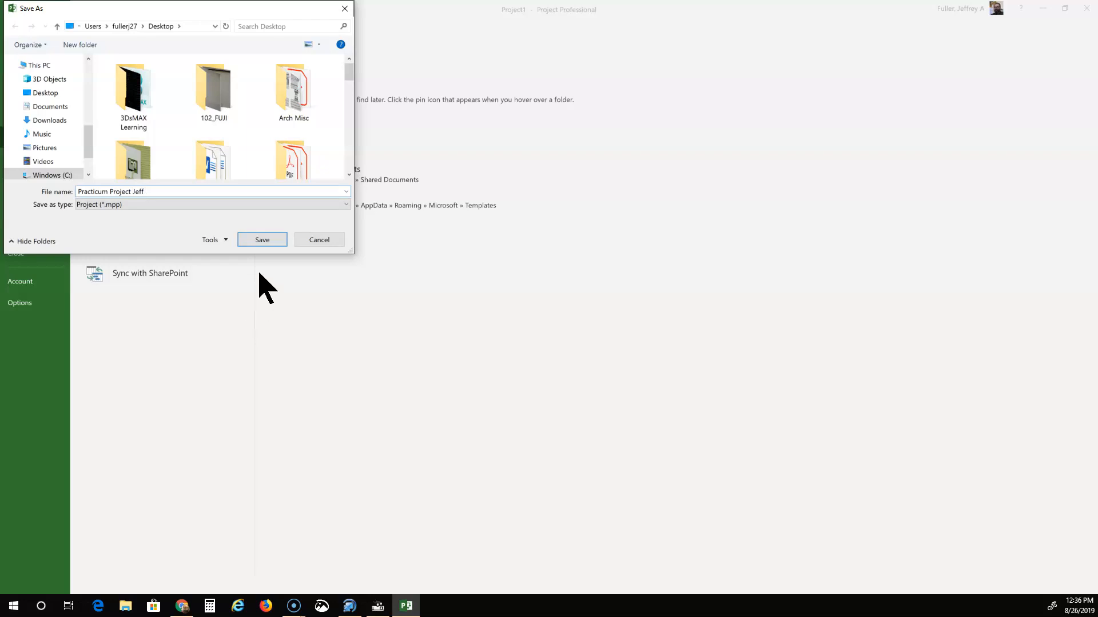
click(277, 241)
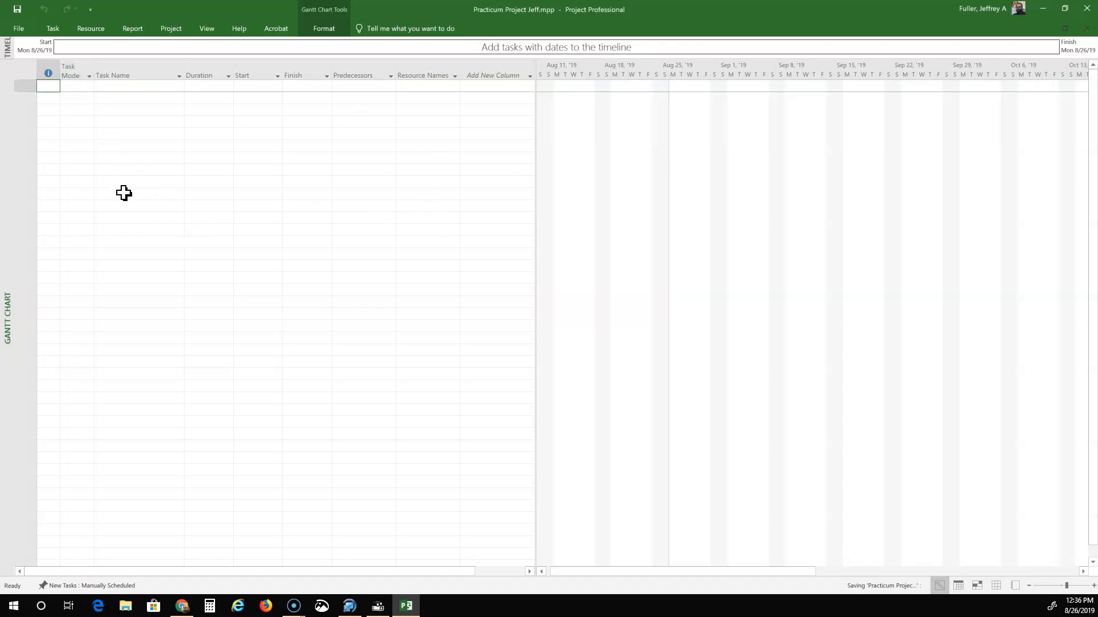
Set row 1's Task Mode to Manually Scheduled and begin naming it 'Practicum'.
click(86, 70)
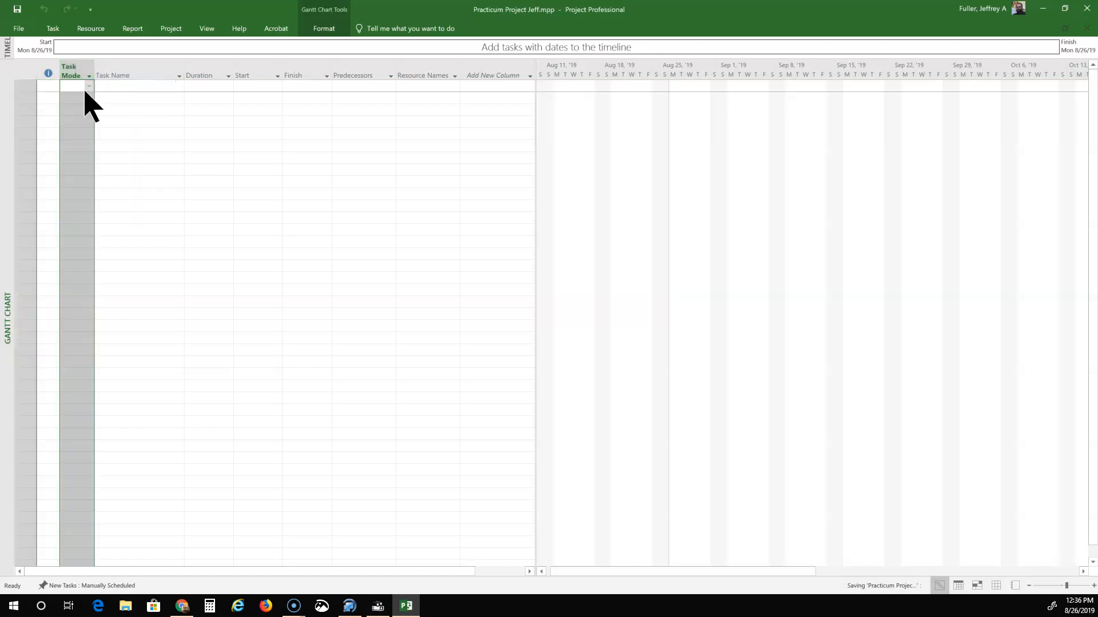
click(76, 86)
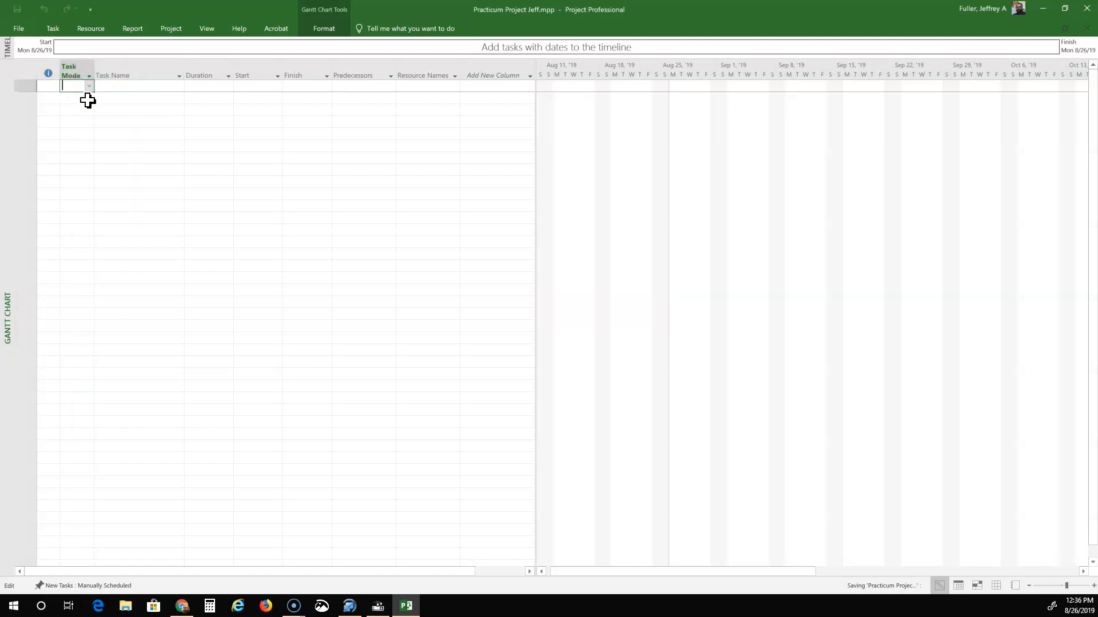
click(73, 105)
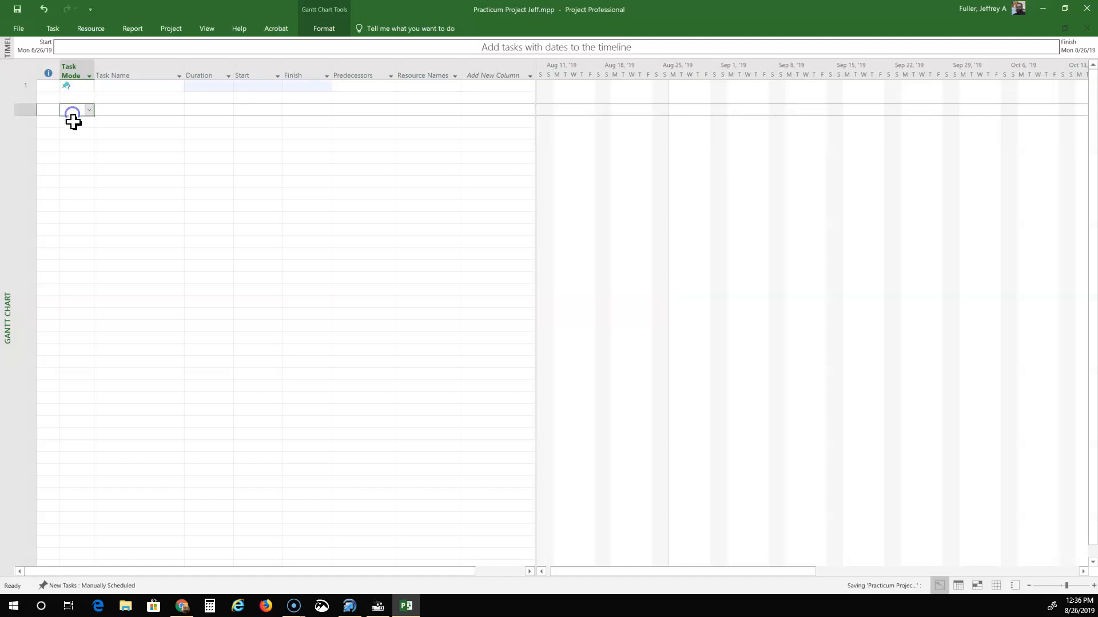
click(78, 86)
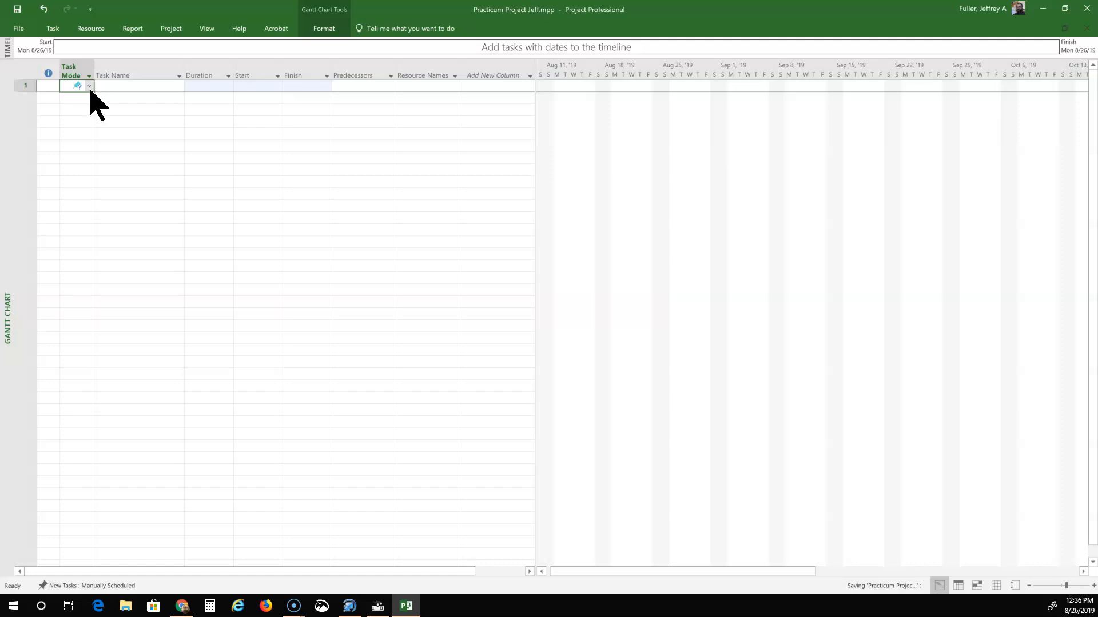
click(90, 87)
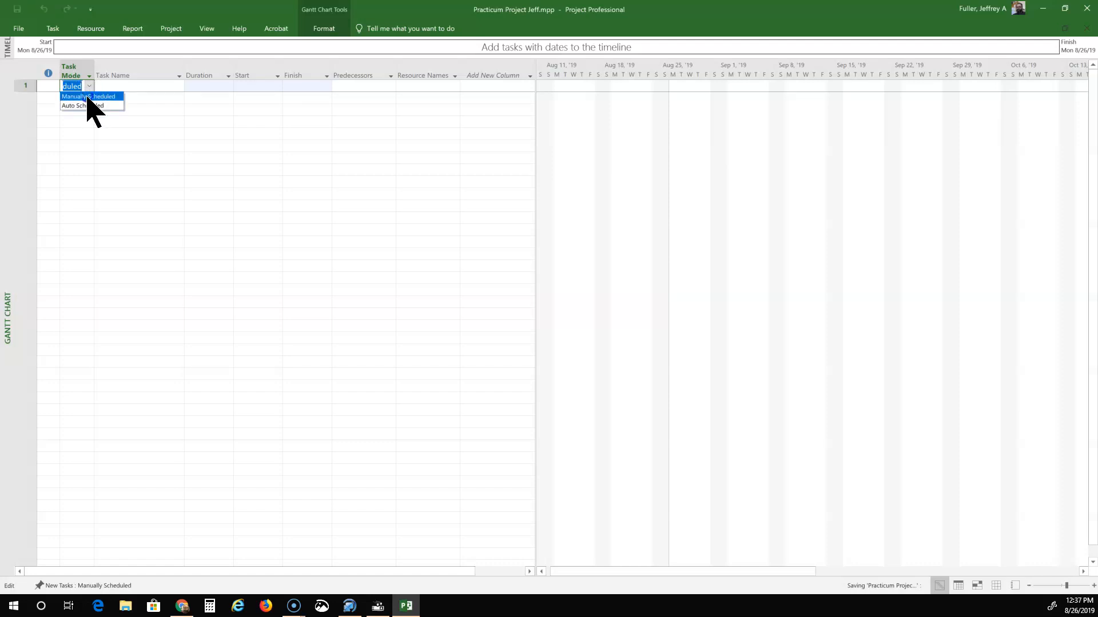
click(87, 97)
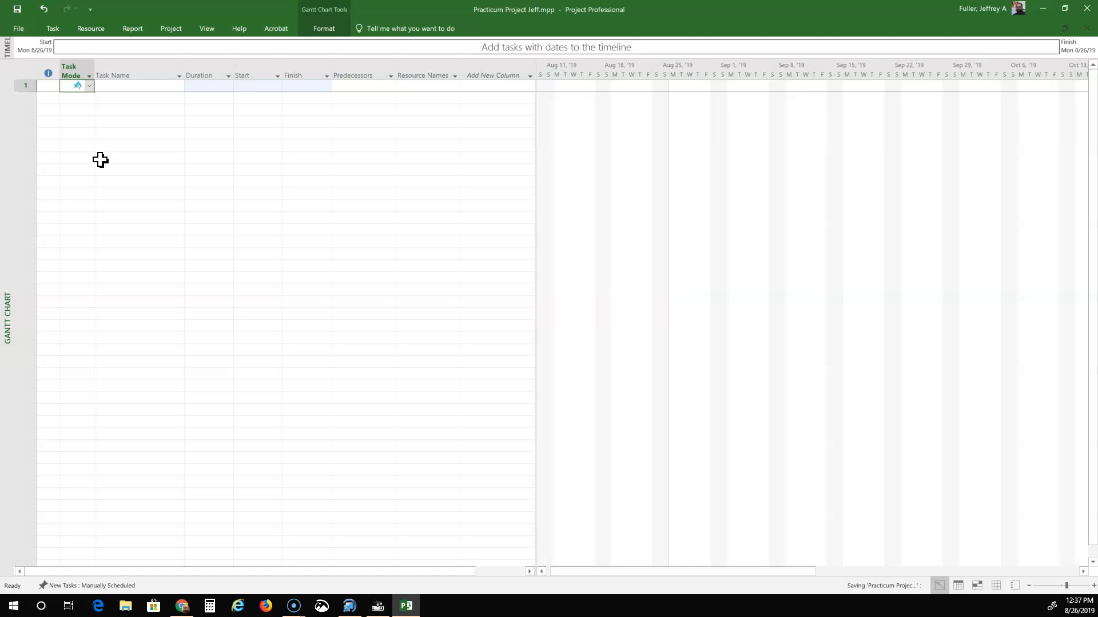
click(139, 86)
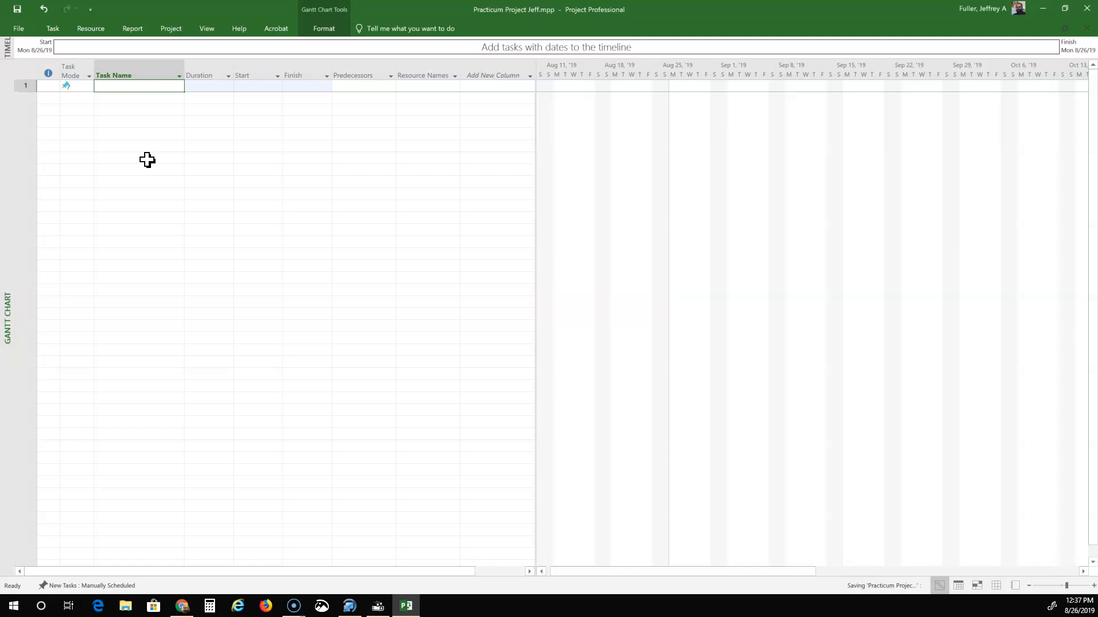
text(Practicum)
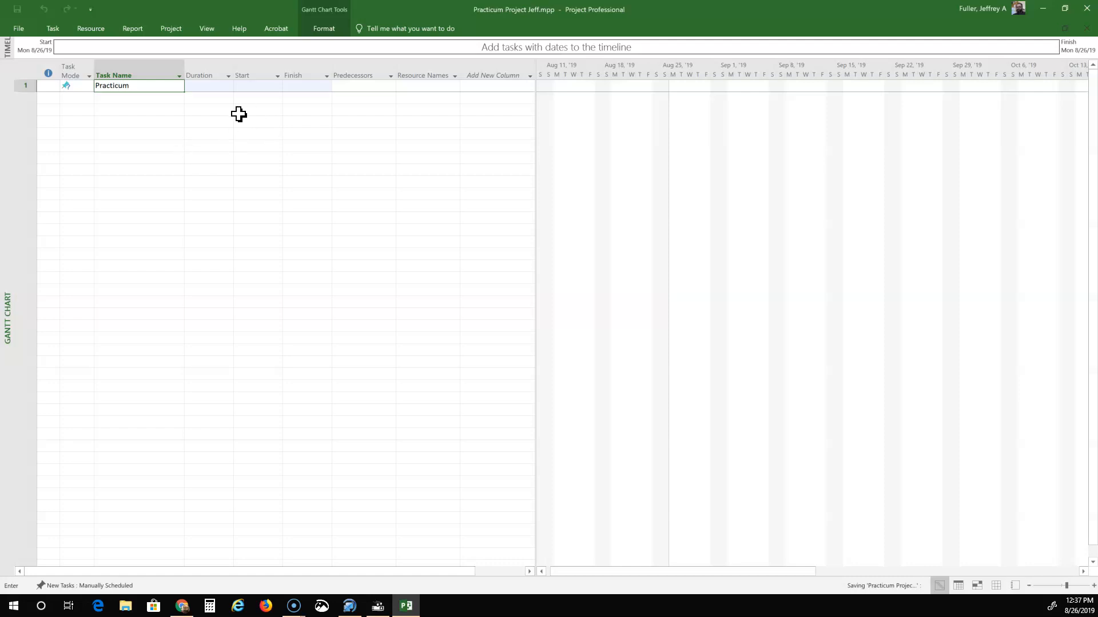
click(223, 89)
click(252, 89)
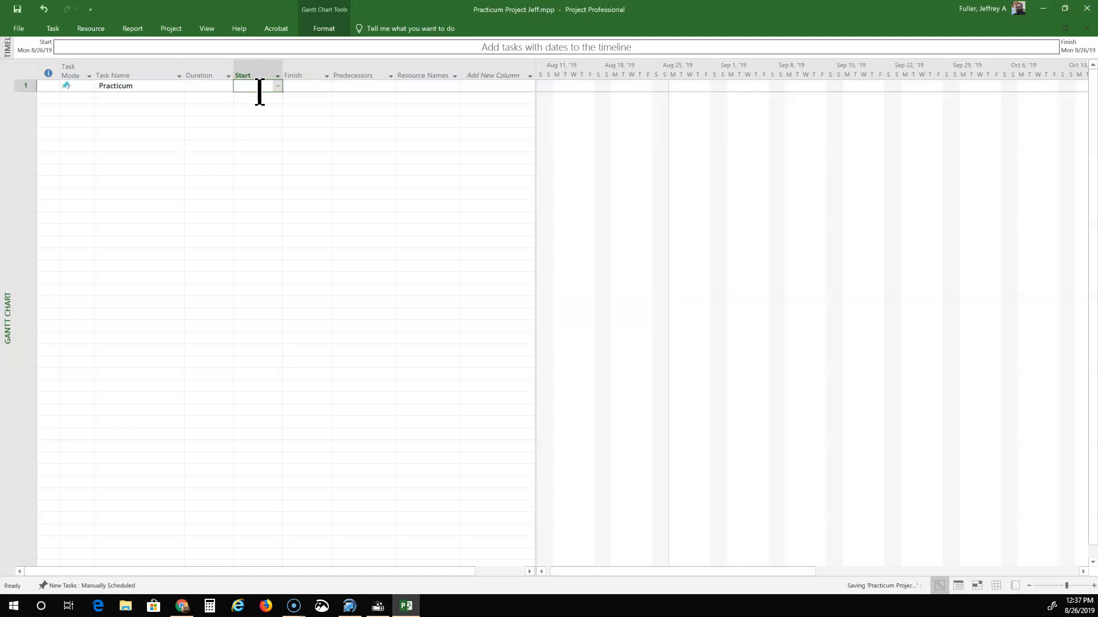
click(277, 97)
click(277, 86)
click(277, 86)
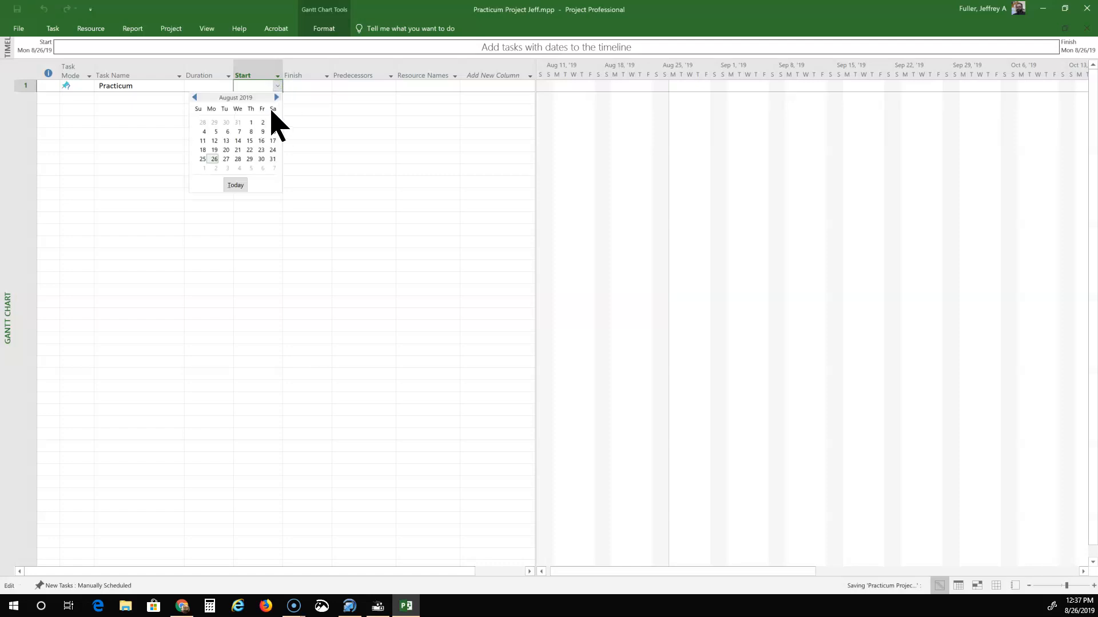
click(277, 98)
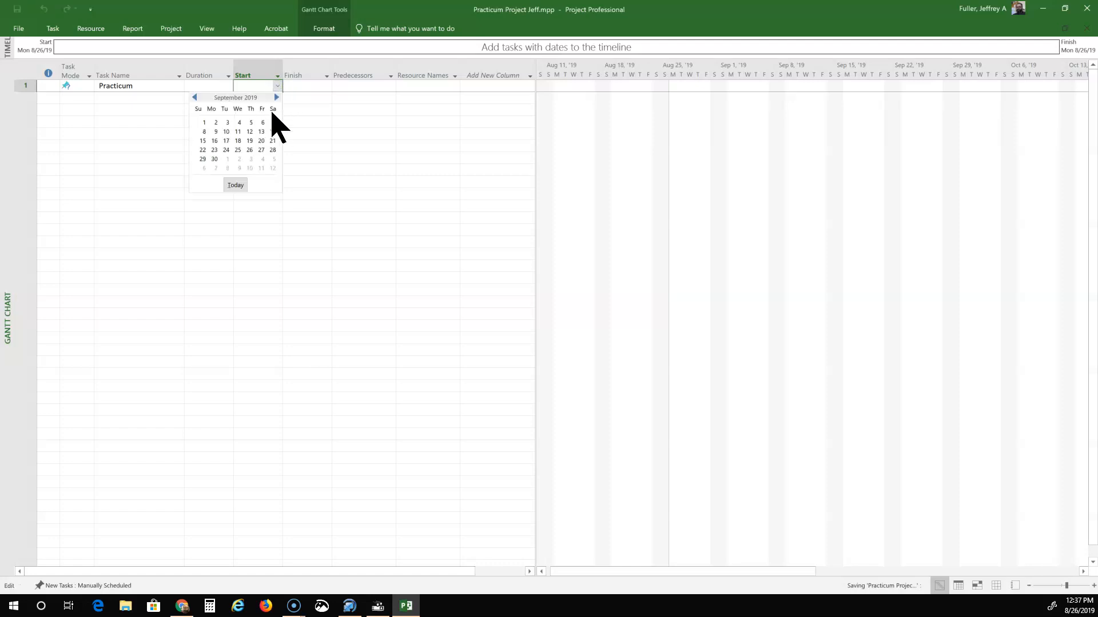
click(227, 122)
click(318, 92)
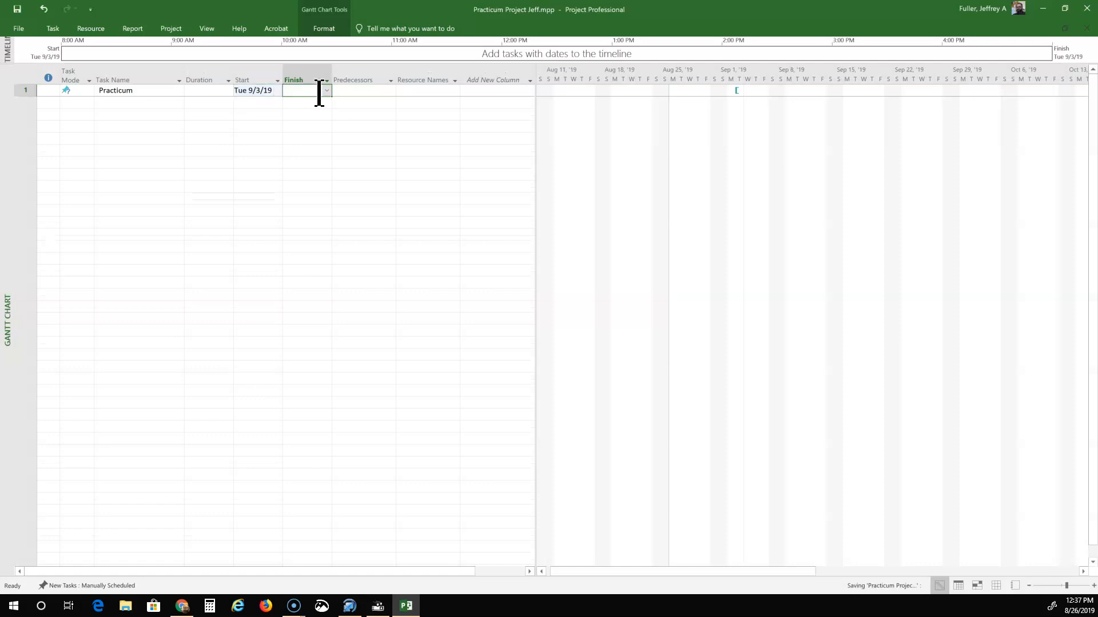
click(326, 90)
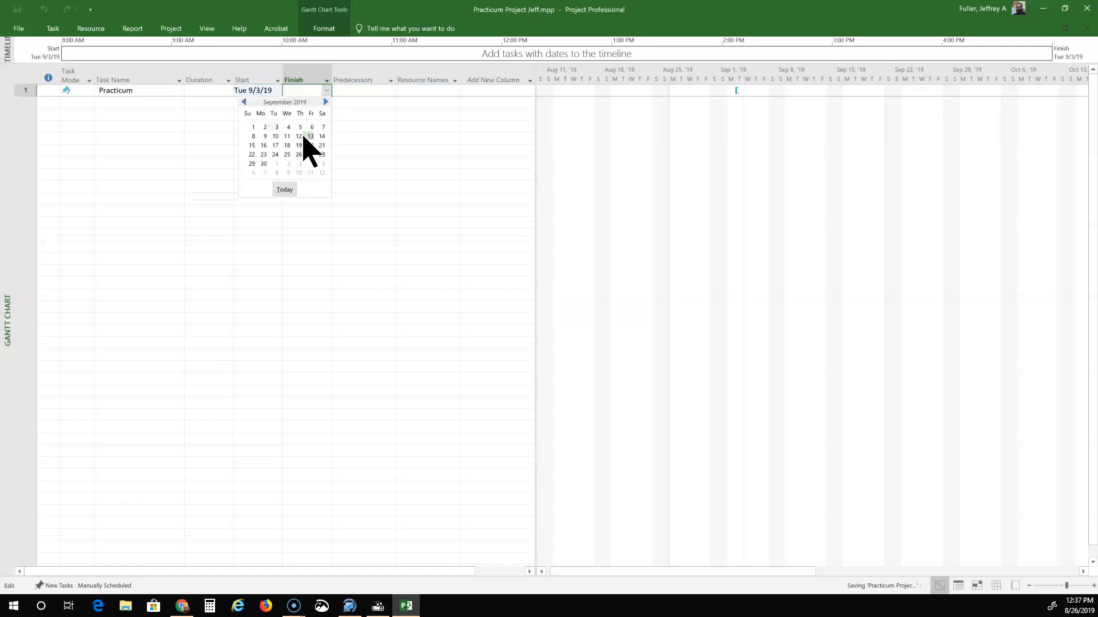
click(326, 102)
click(326, 101)
click(326, 101)
click(326, 102)
click(325, 102)
click(326, 102)
click(325, 101)
click(326, 102)
click(310, 145)
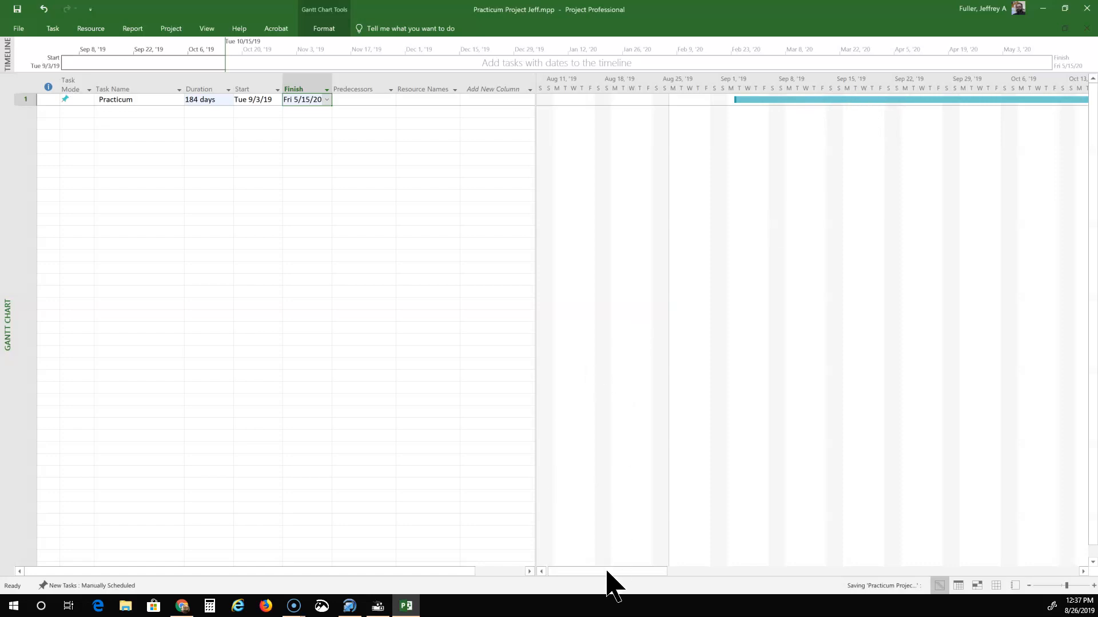
drag(607, 572, 1077, 573)
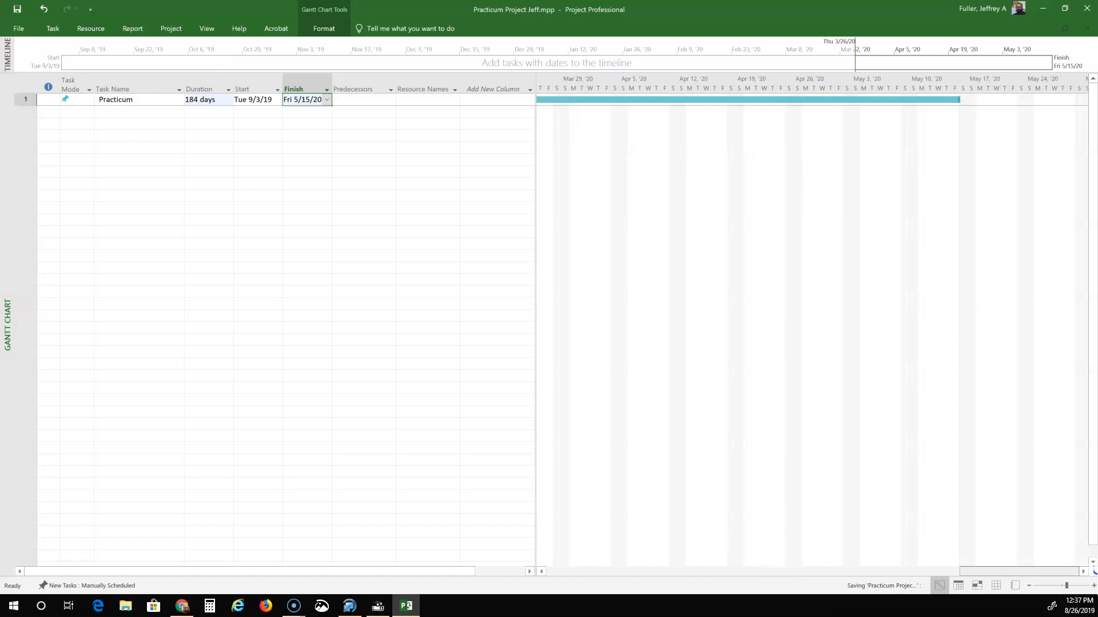
drag(1063, 574, 338, 561)
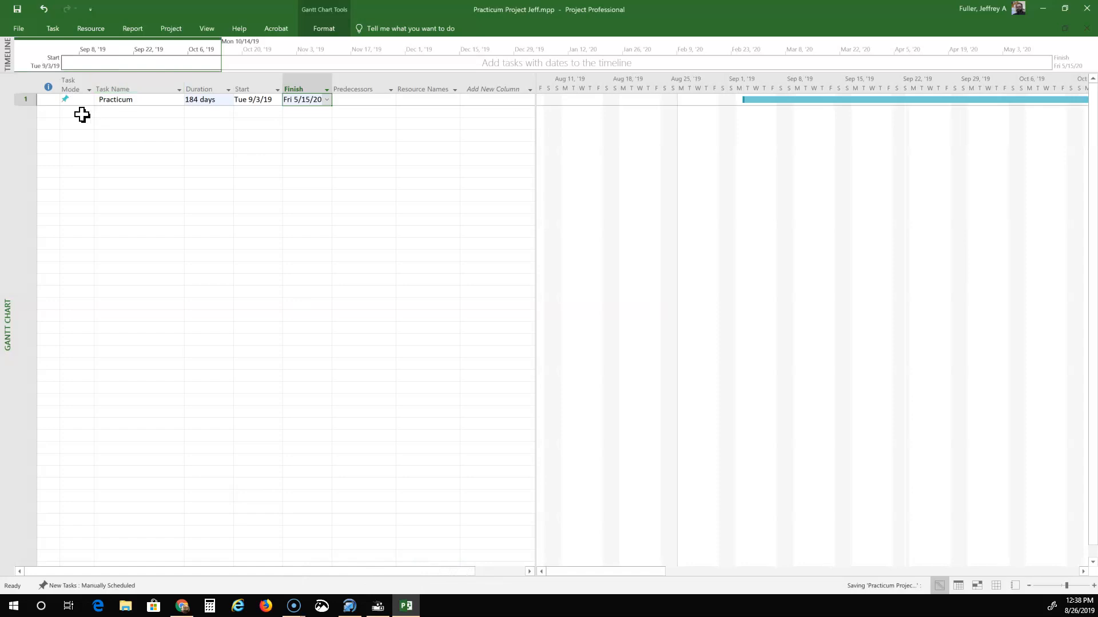
click(80, 112)
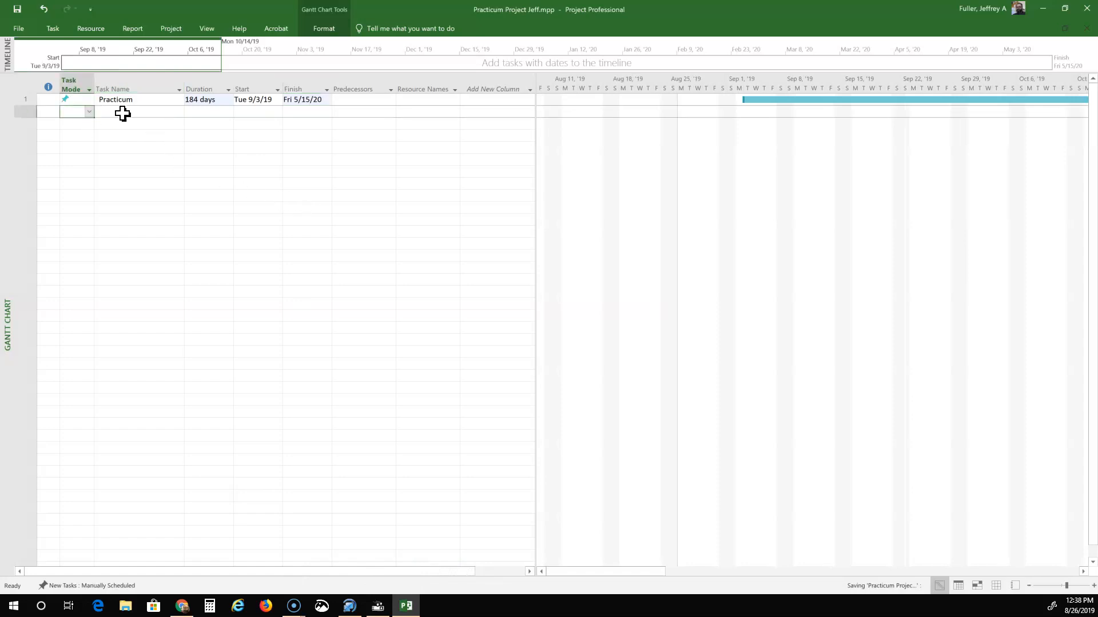
Make row 2 a Manually Scheduled task named 'Portfolio Project'.
click(89, 112)
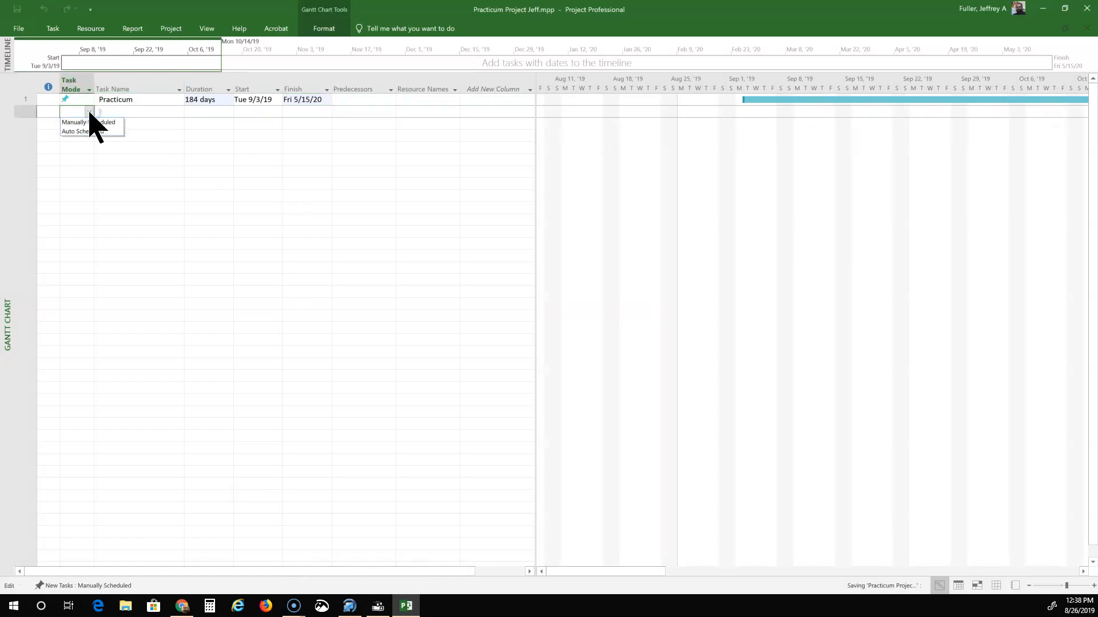
click(87, 122)
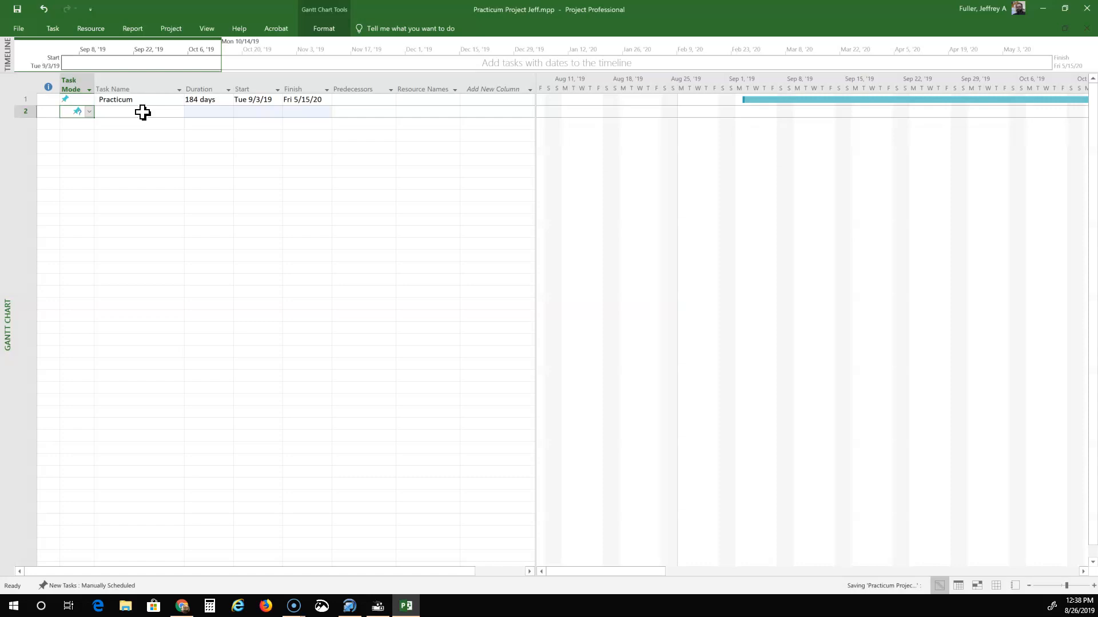
click(150, 112)
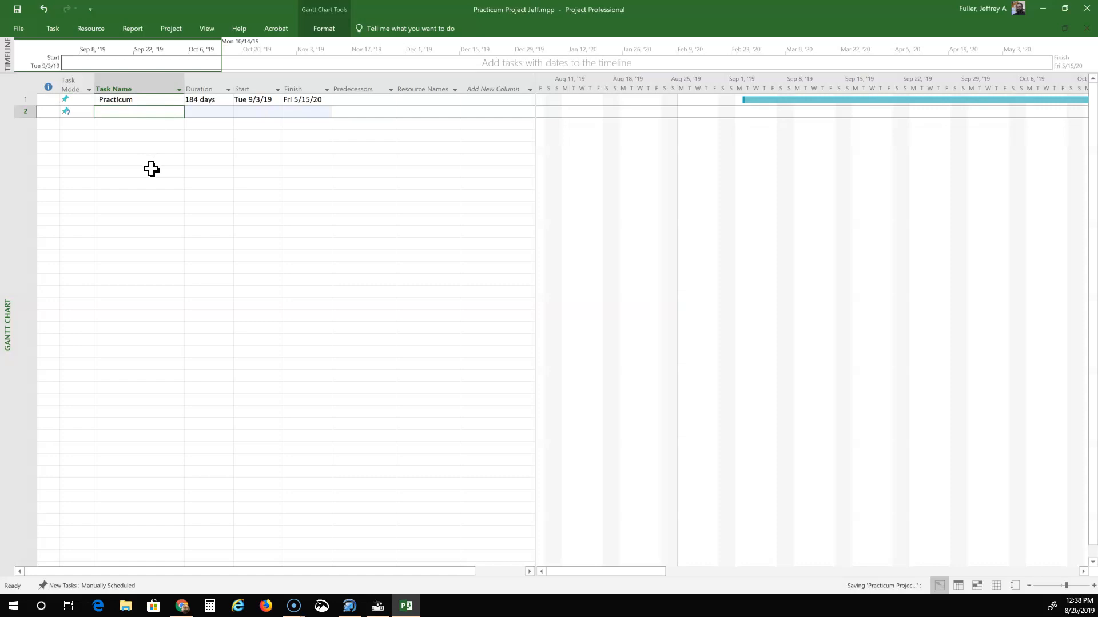
text(Portfol)
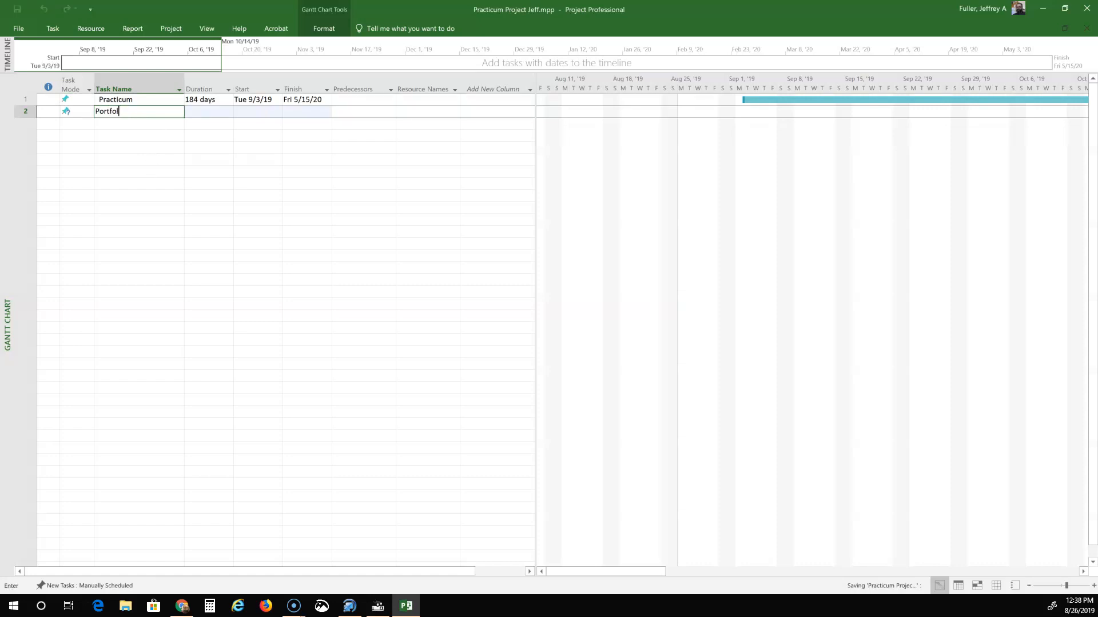
text(io Project)
click(122, 136)
click(111, 113)
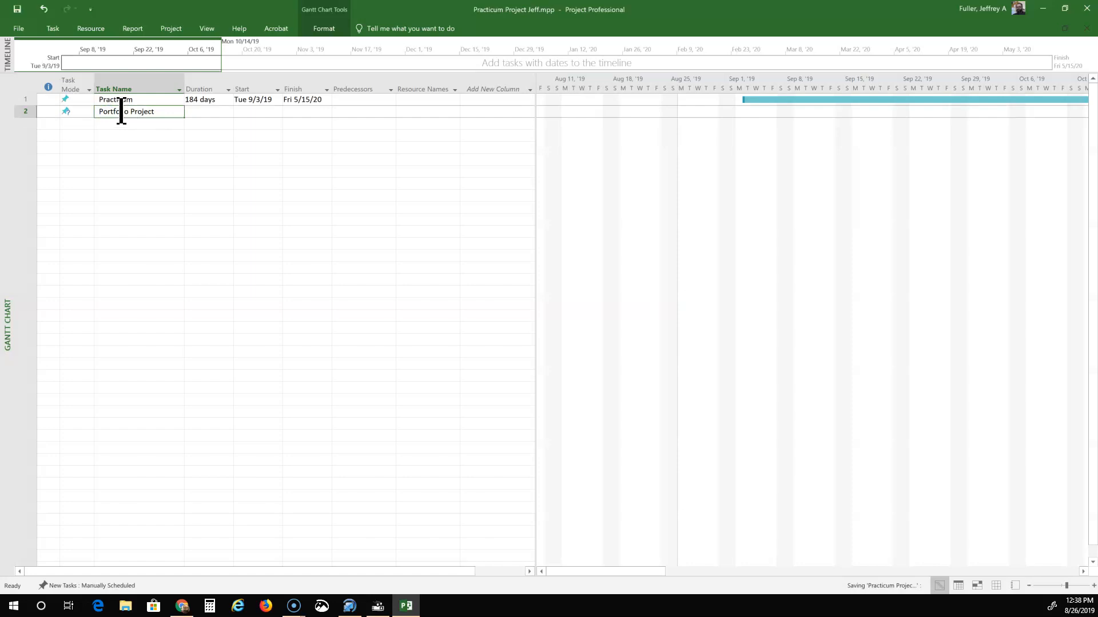
click(51, 28)
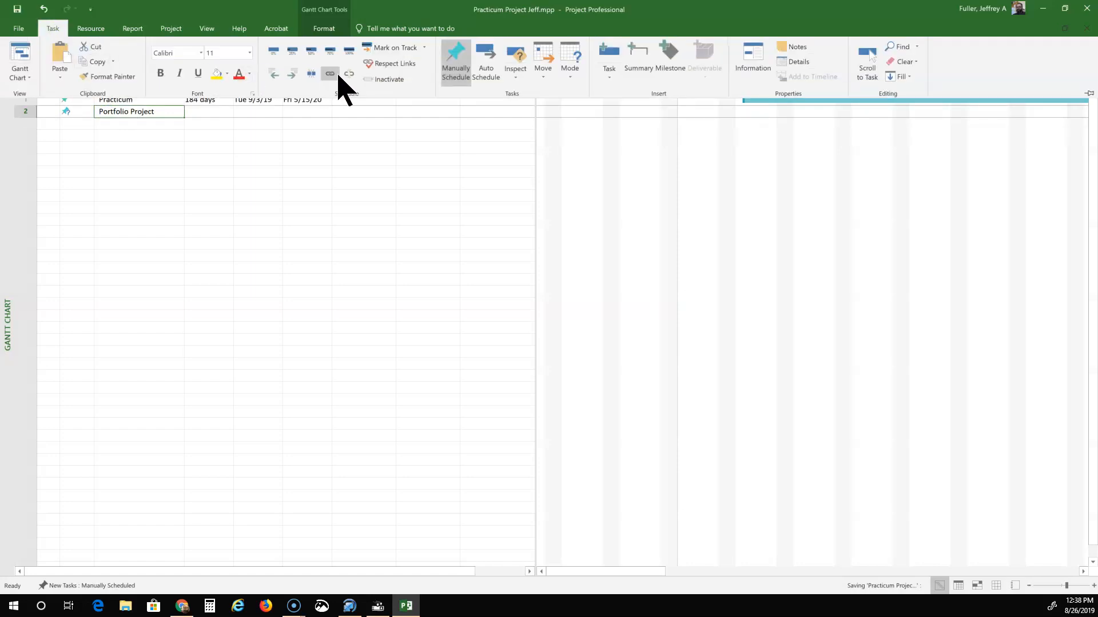
Indent Portfolio Project under Practicum and set its start date to 9/3/2019.
click(293, 76)
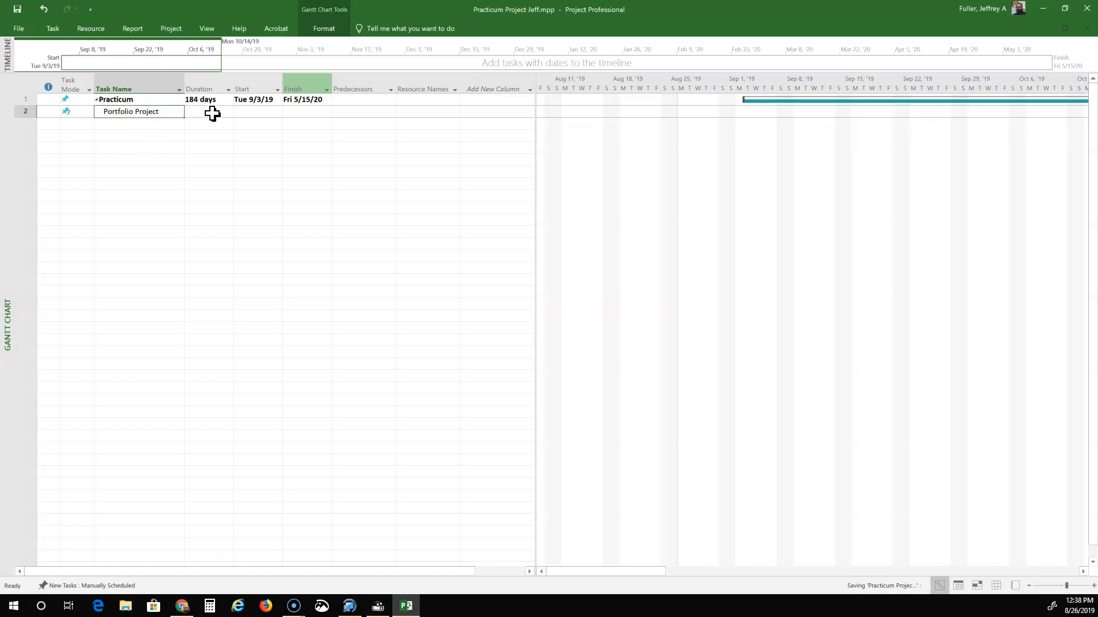
click(252, 111)
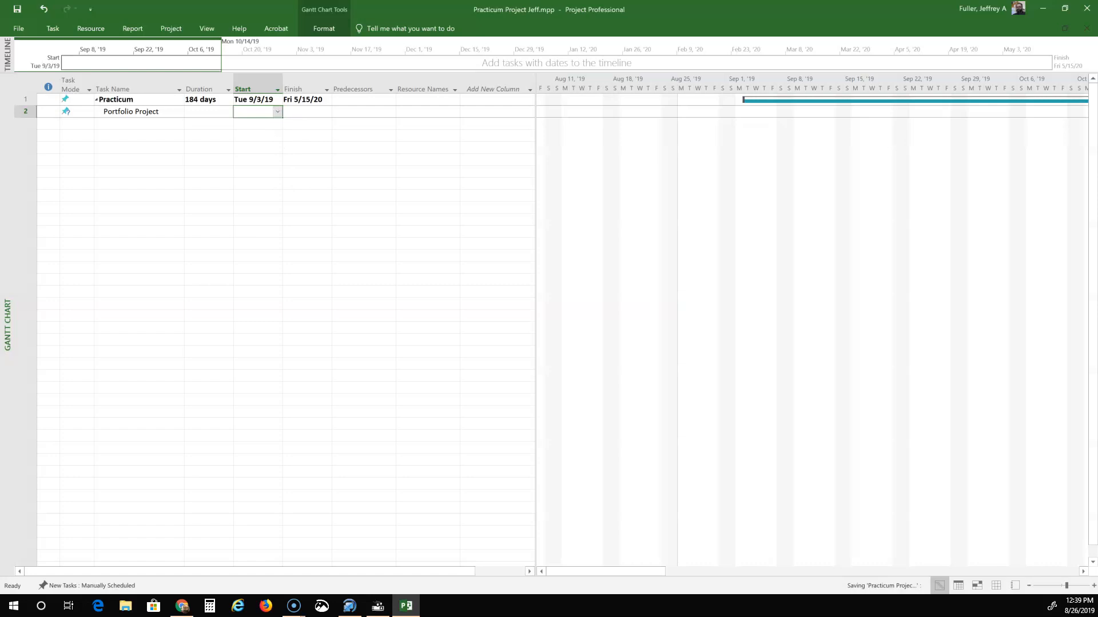
click(277, 111)
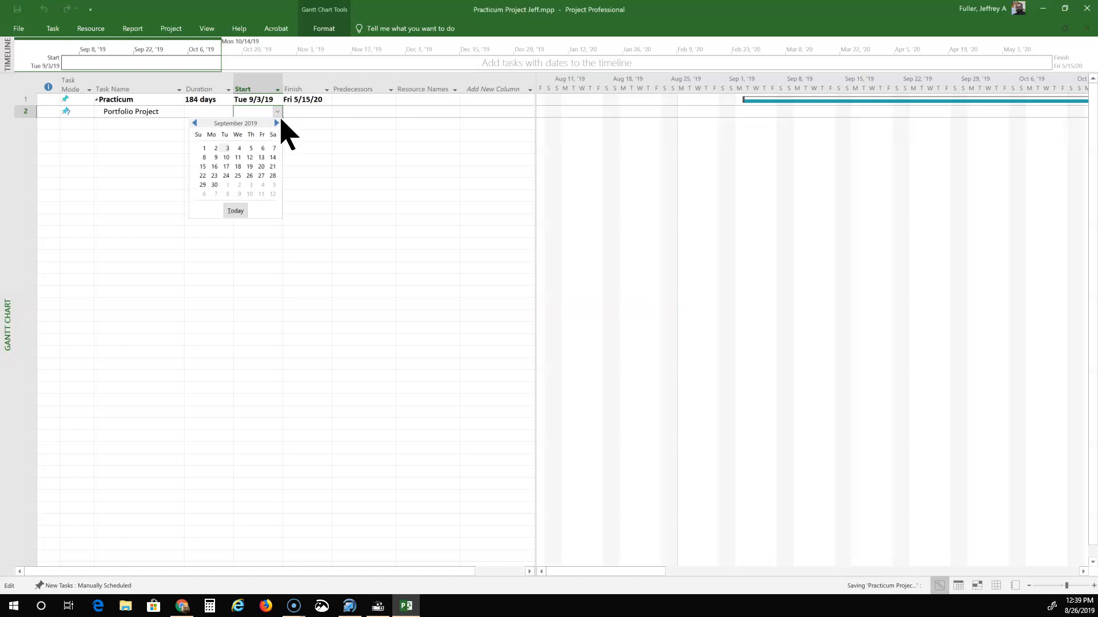
click(227, 148)
Set Portfolio Project's finish date to 5/15/2020, giving 184 days.
click(326, 112)
click(326, 113)
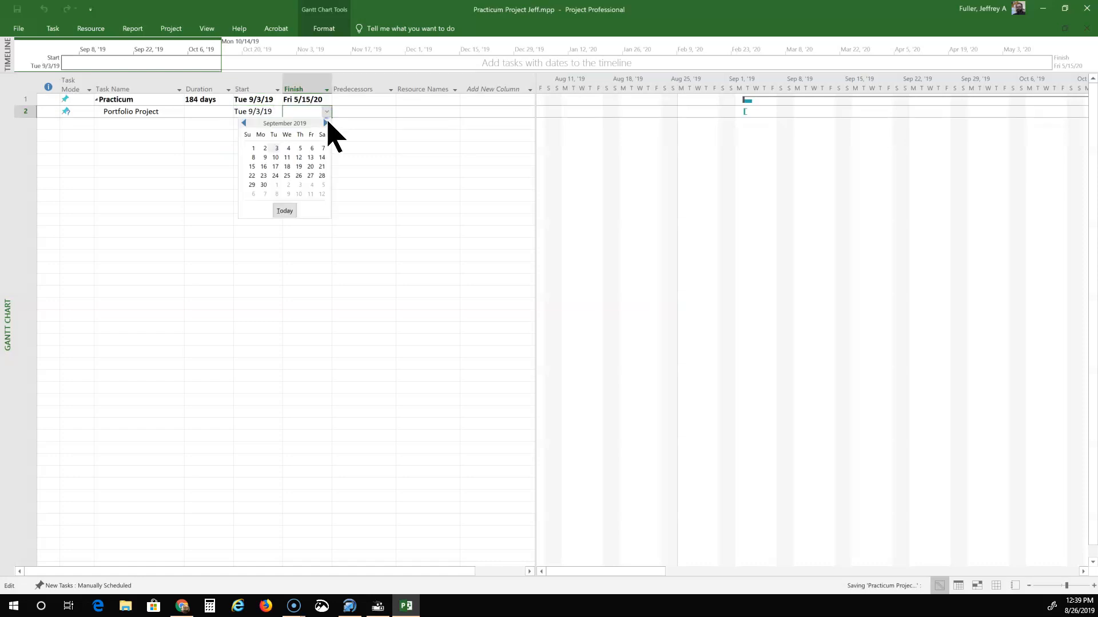
click(326, 123)
click(326, 123)
click(325, 124)
click(325, 123)
click(325, 123)
click(326, 123)
click(326, 124)
click(325, 123)
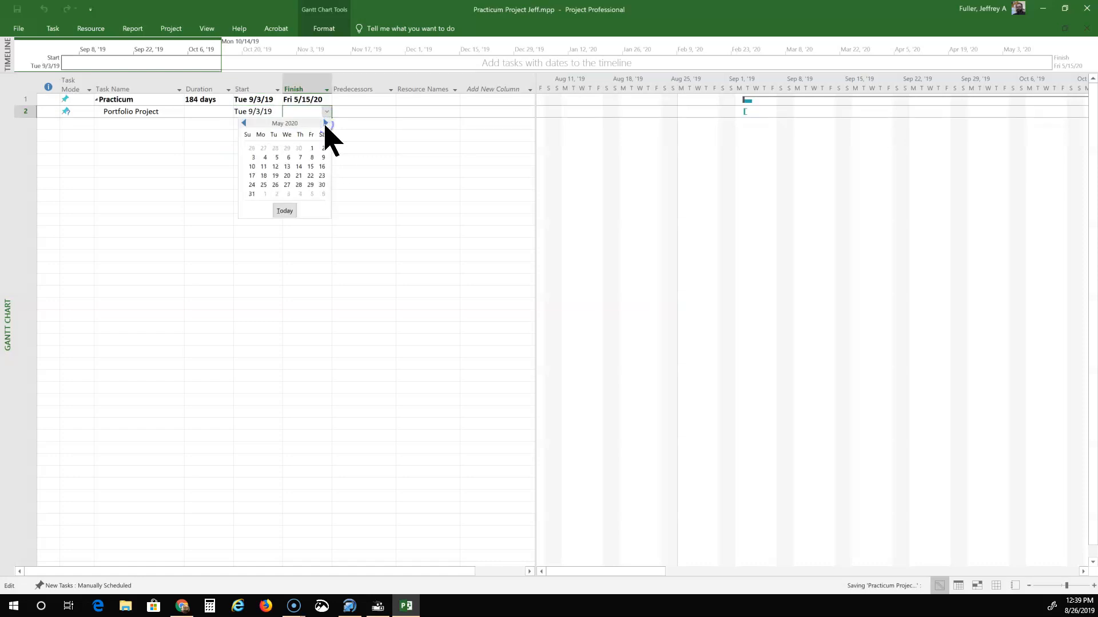
click(310, 166)
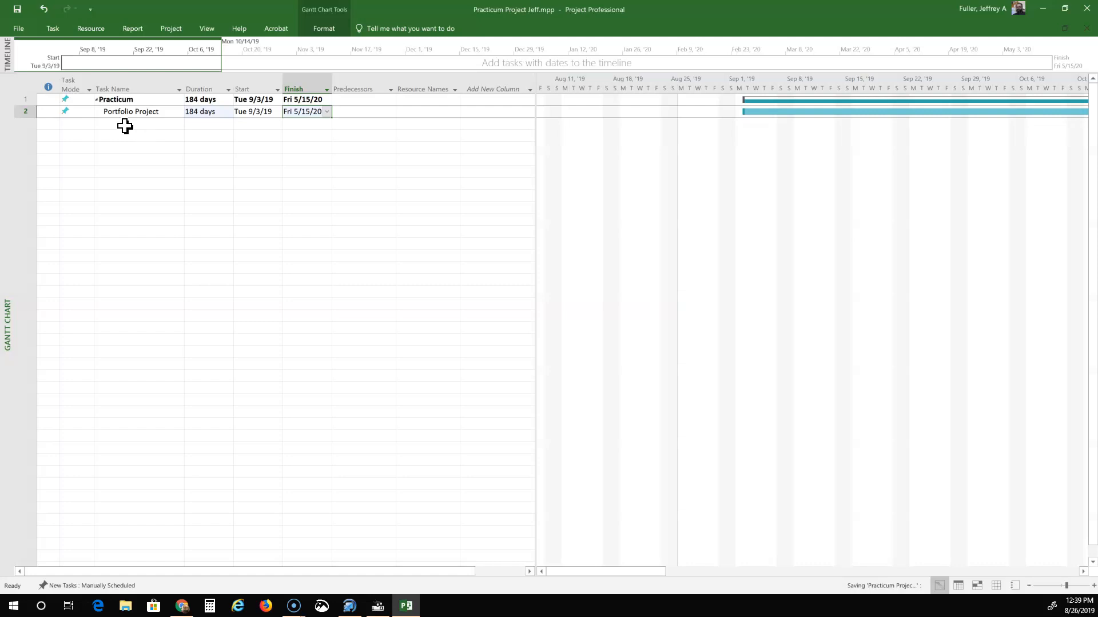
click(128, 124)
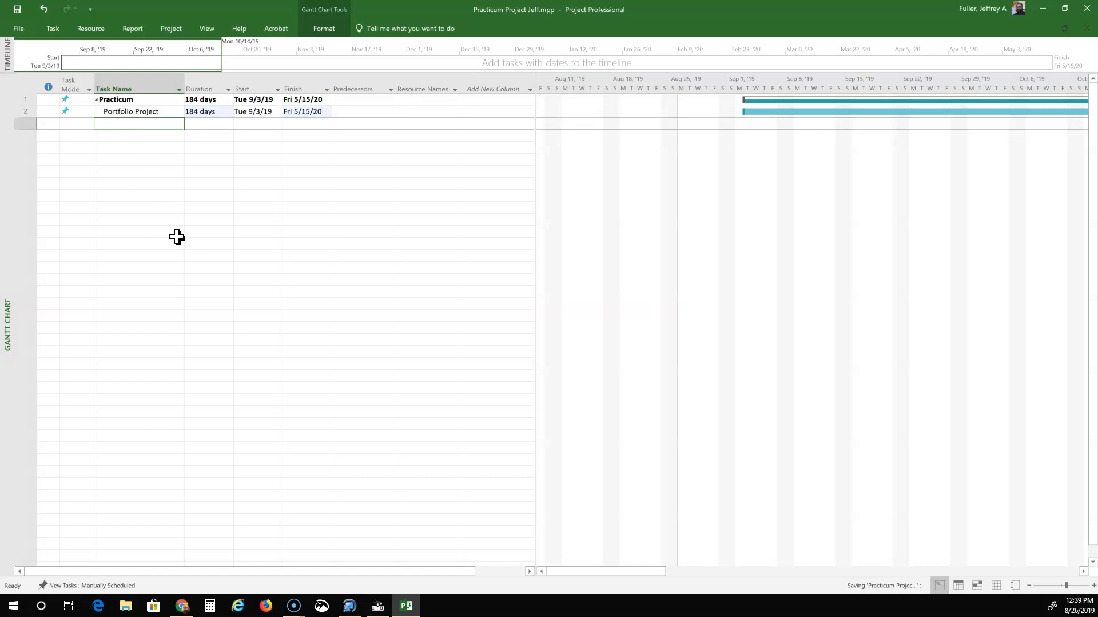
Name task 3 with the site's street address and indent it beneath Portfolio Project.
click(139, 128)
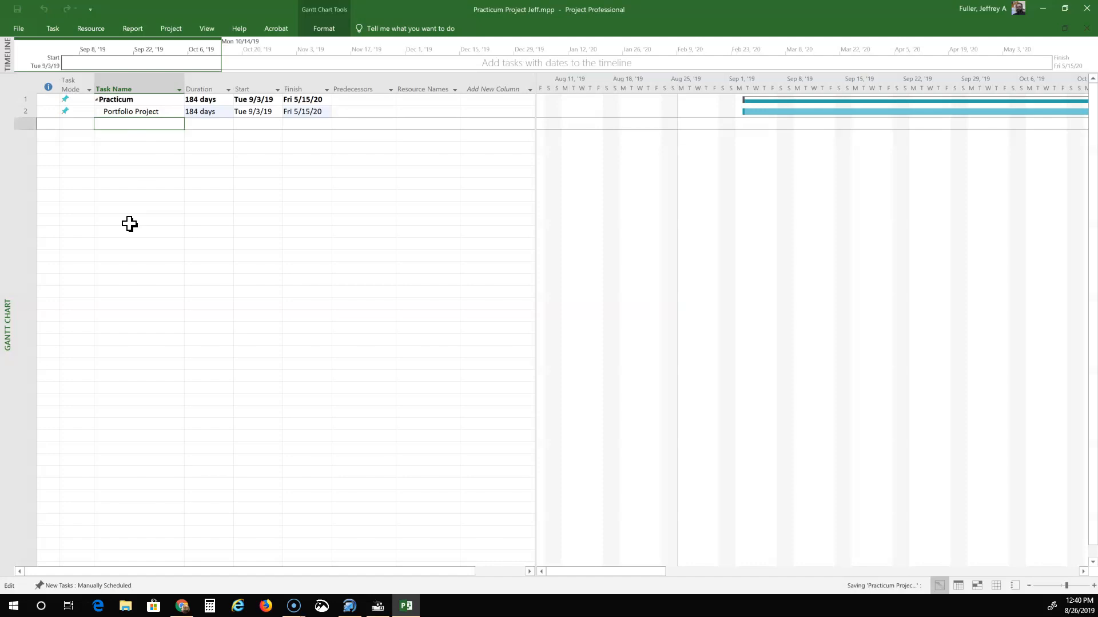
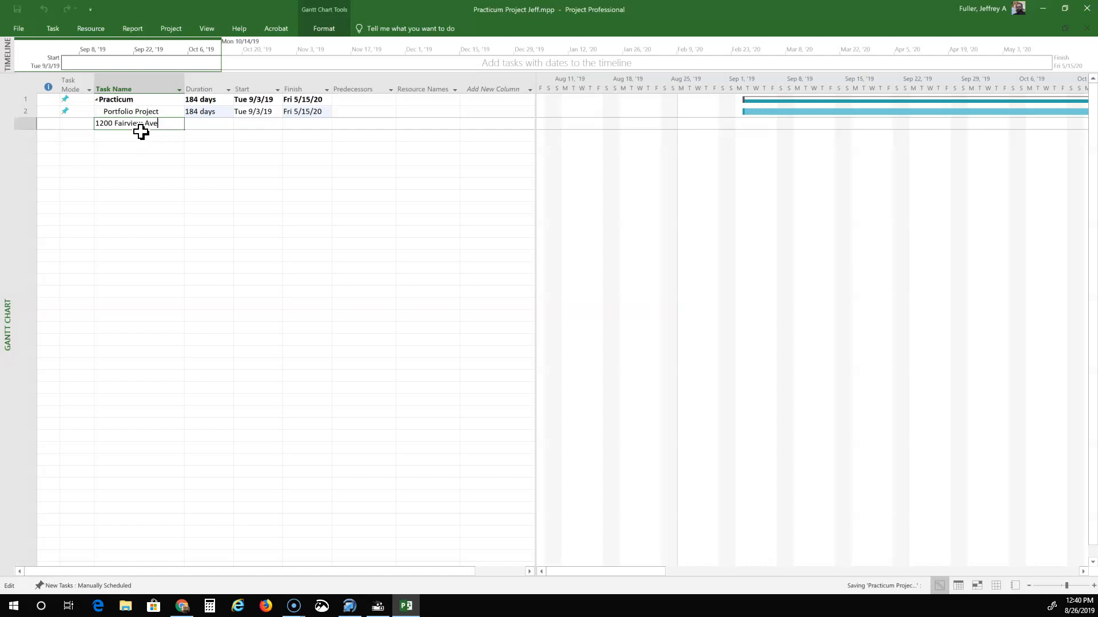
click(54, 28)
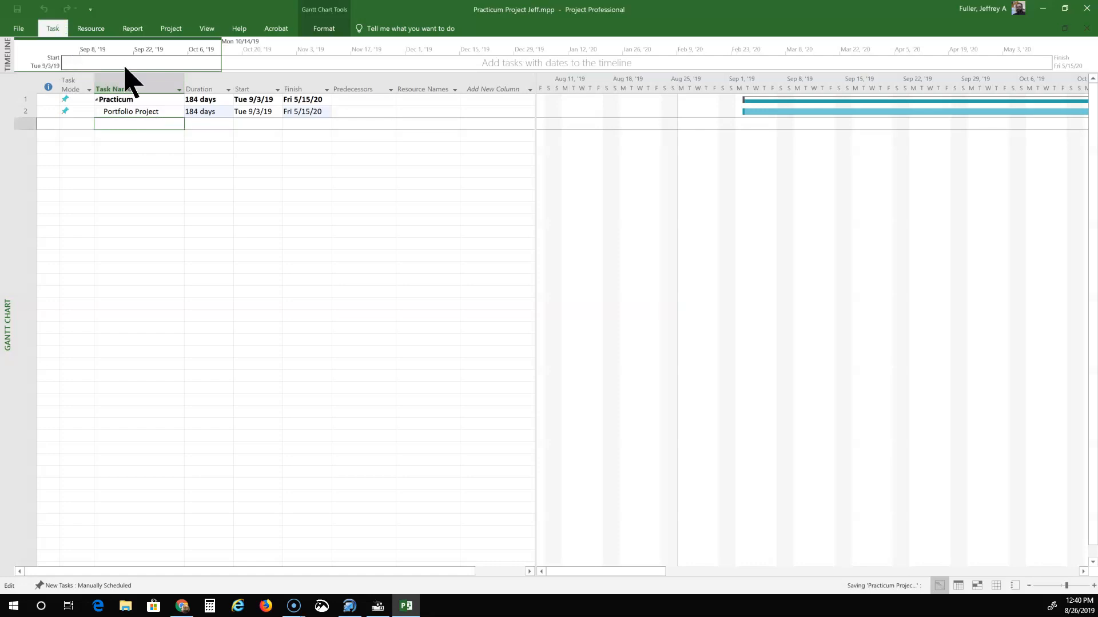
click(152, 138)
click(136, 137)
click(136, 125)
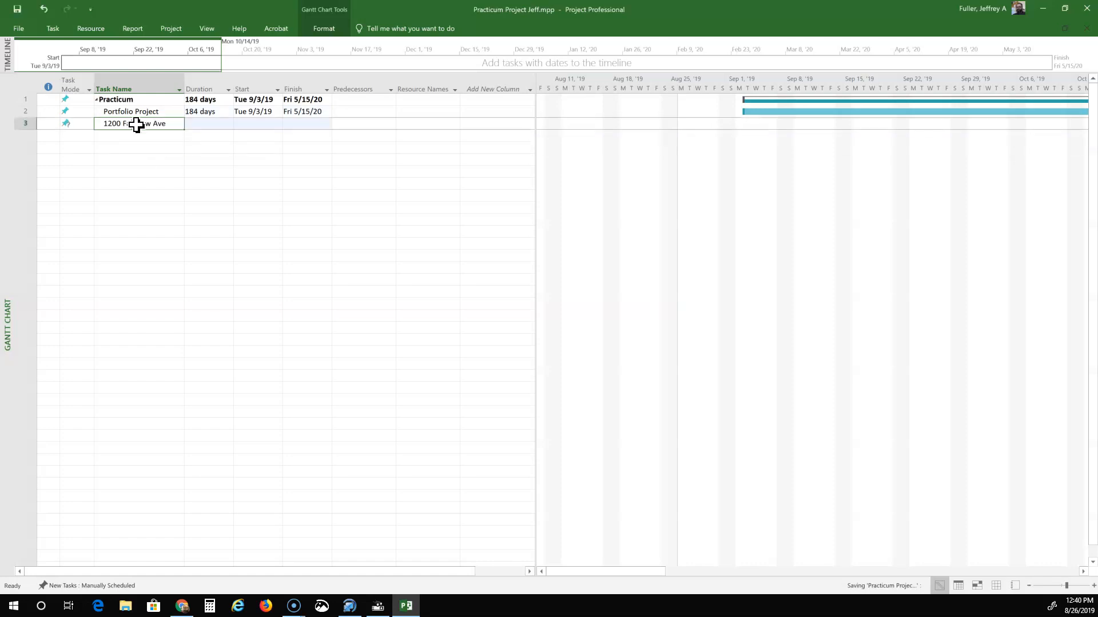
click(54, 28)
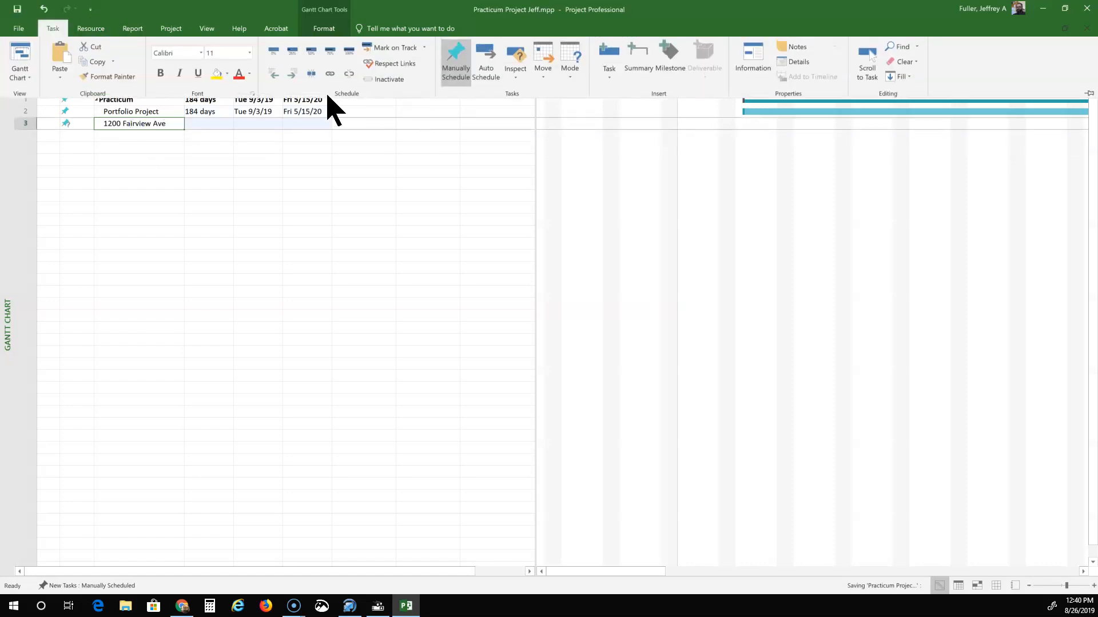
click(291, 76)
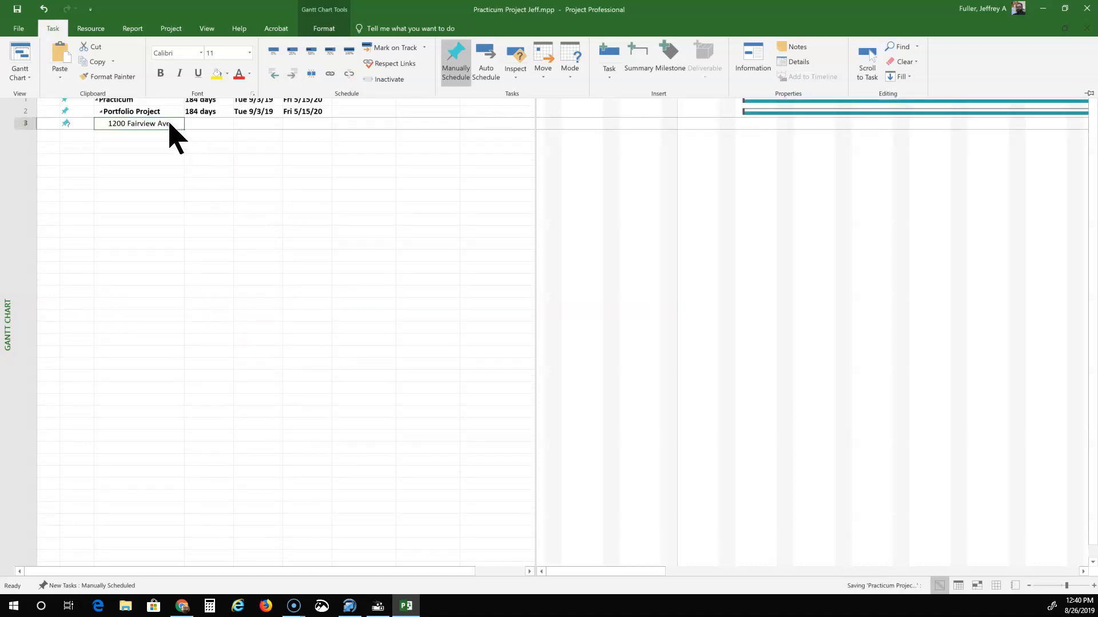
double_click(53, 29)
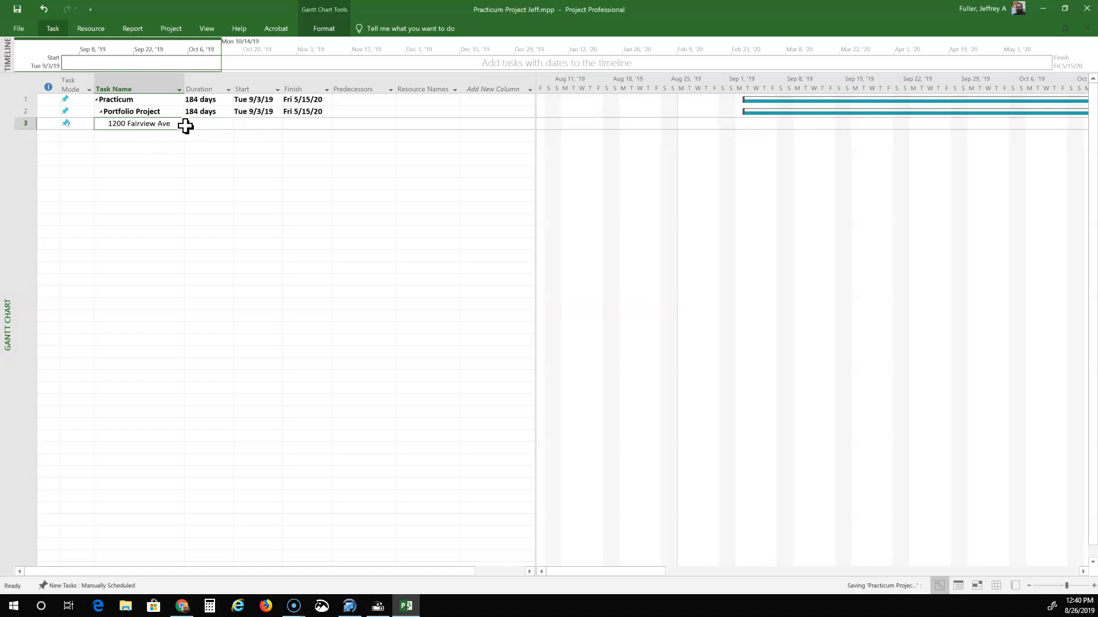
click(252, 124)
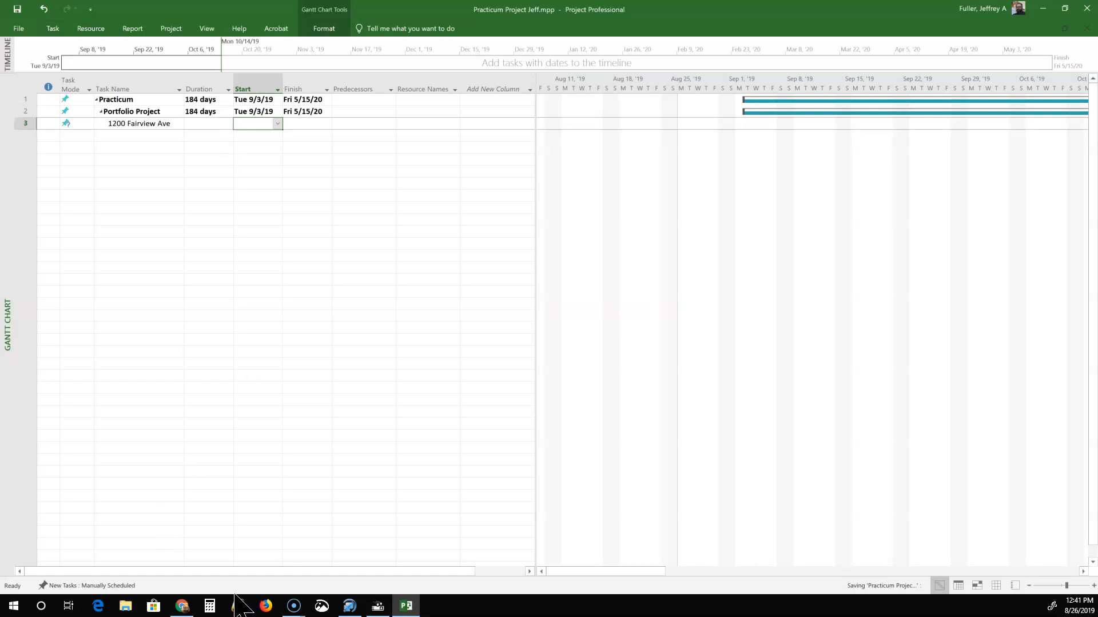
Compute 184 ÷ 3 = 61.33 in Calculator, then return to the Project schedule.
click(209, 606)
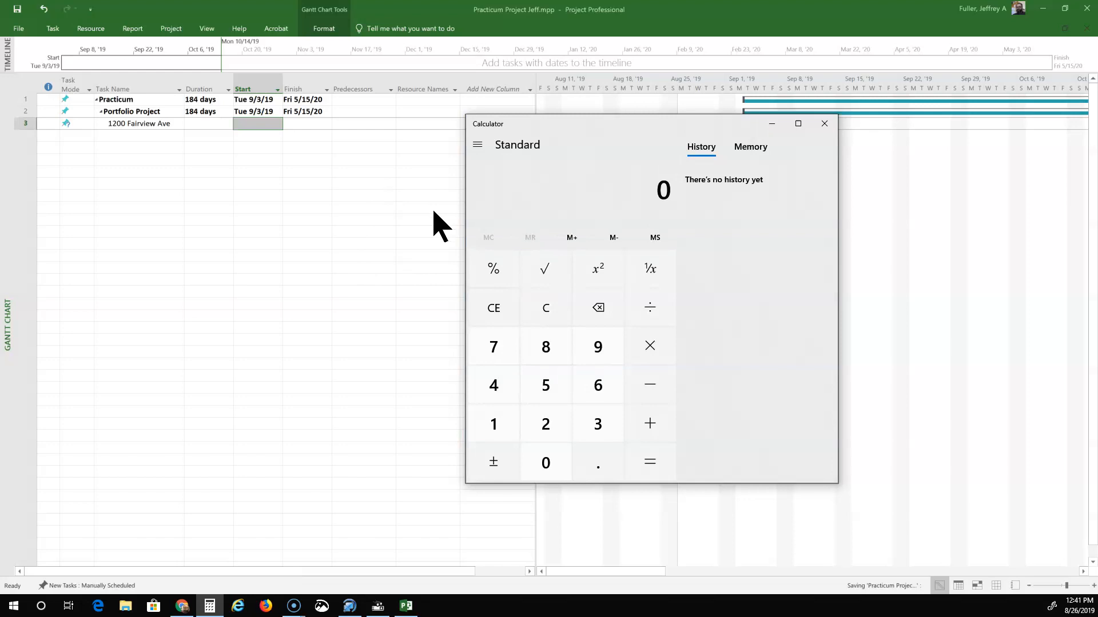
click(506, 426)
click(544, 360)
click(495, 395)
click(654, 314)
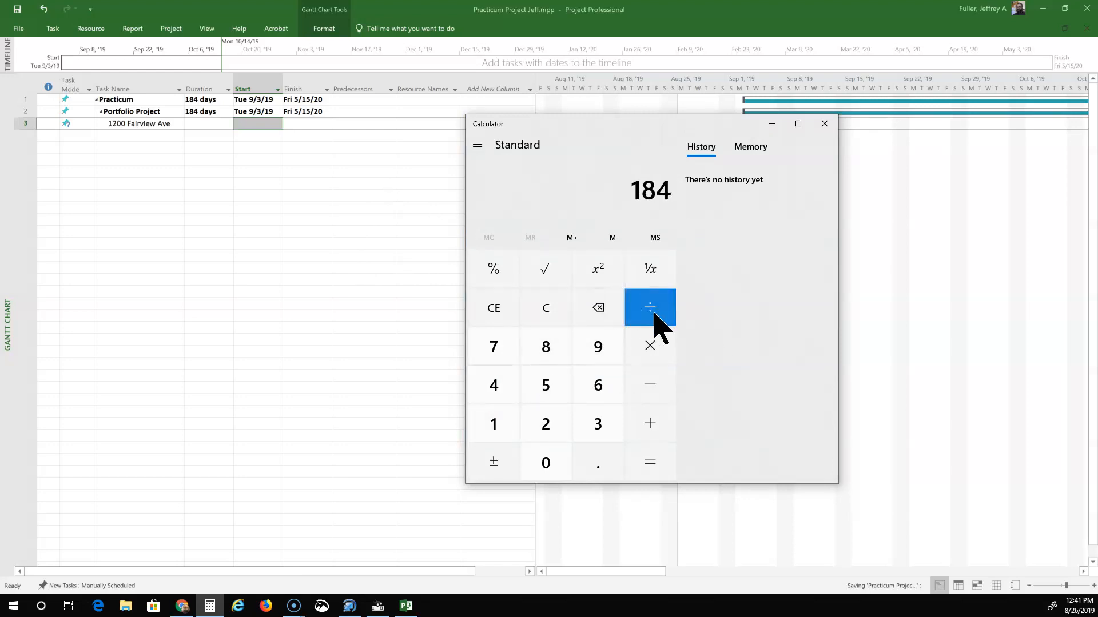
click(627, 447)
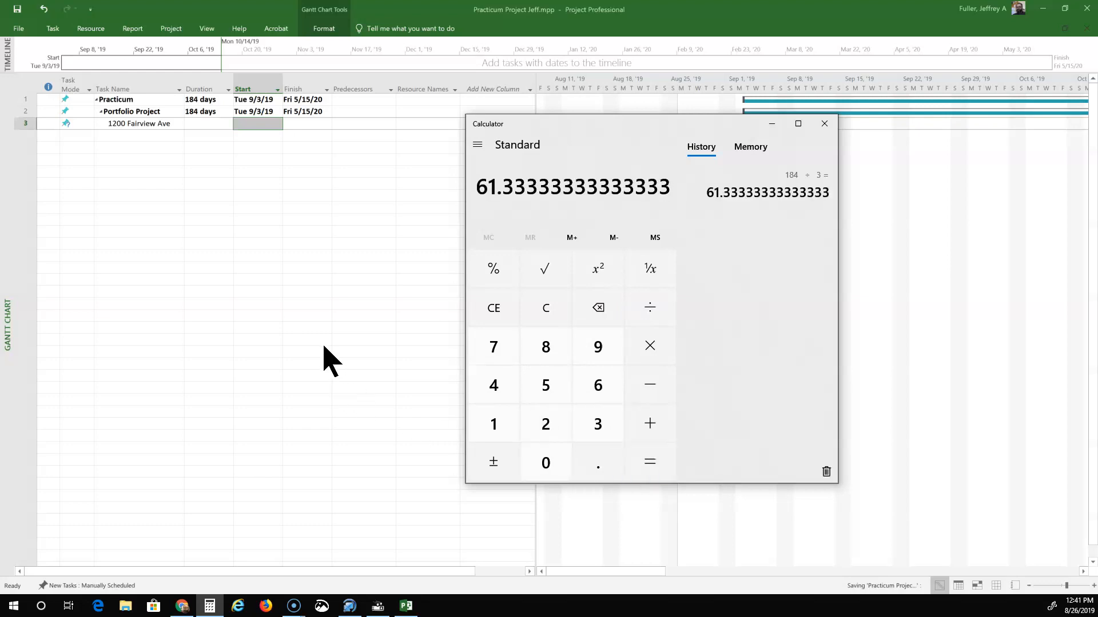
click(350, 282)
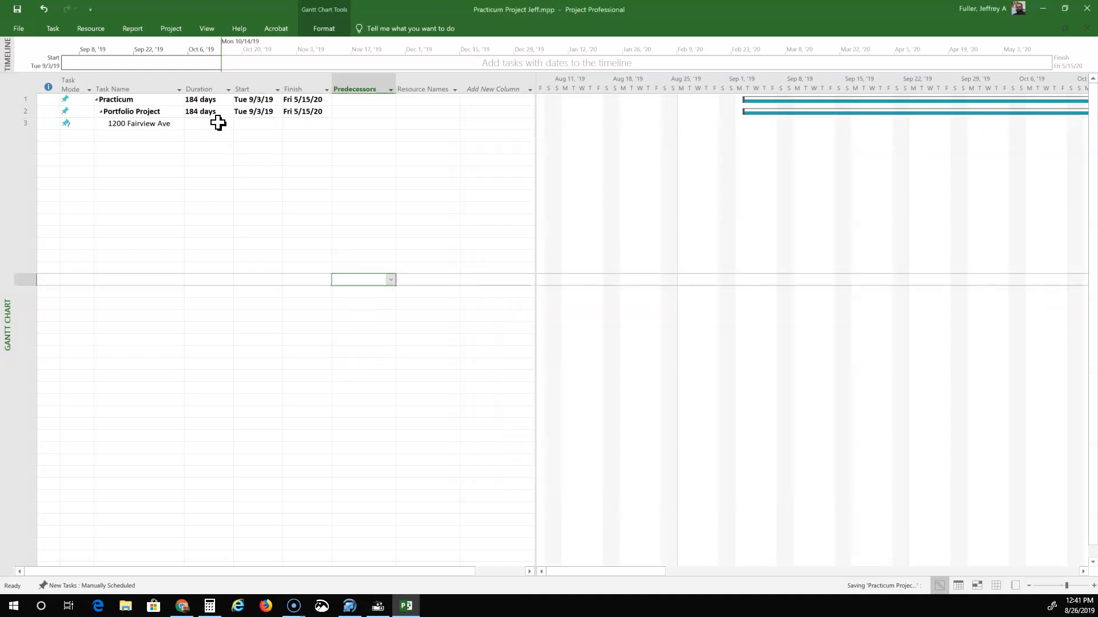
Give task 3 a Tue 9/3/19 start and 61-day duration, ending Tue 11/26/19.
click(250, 127)
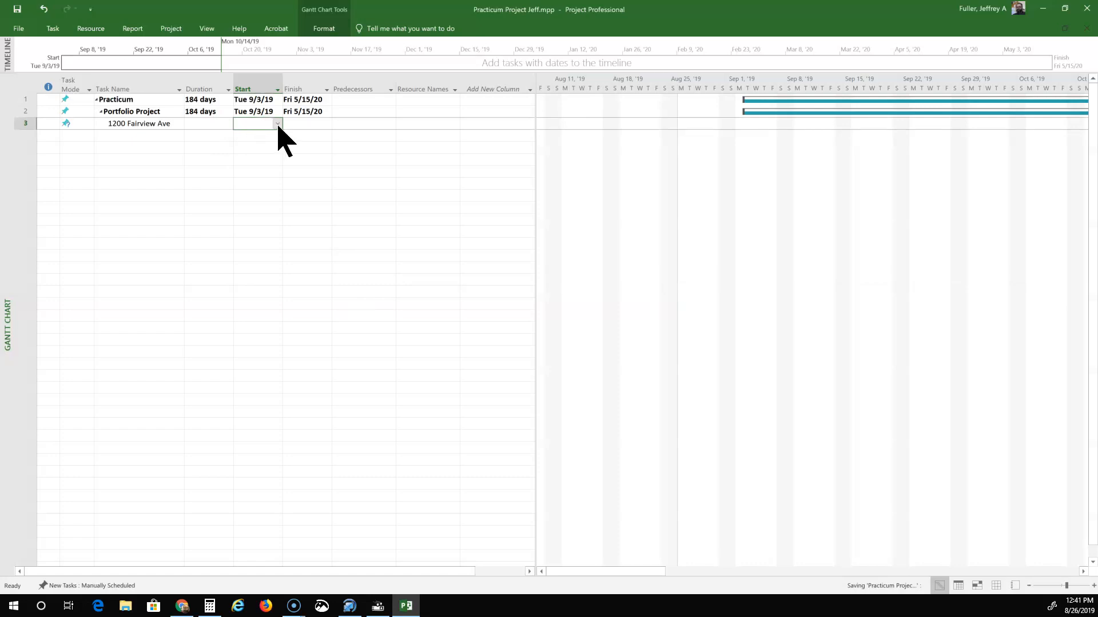
click(277, 125)
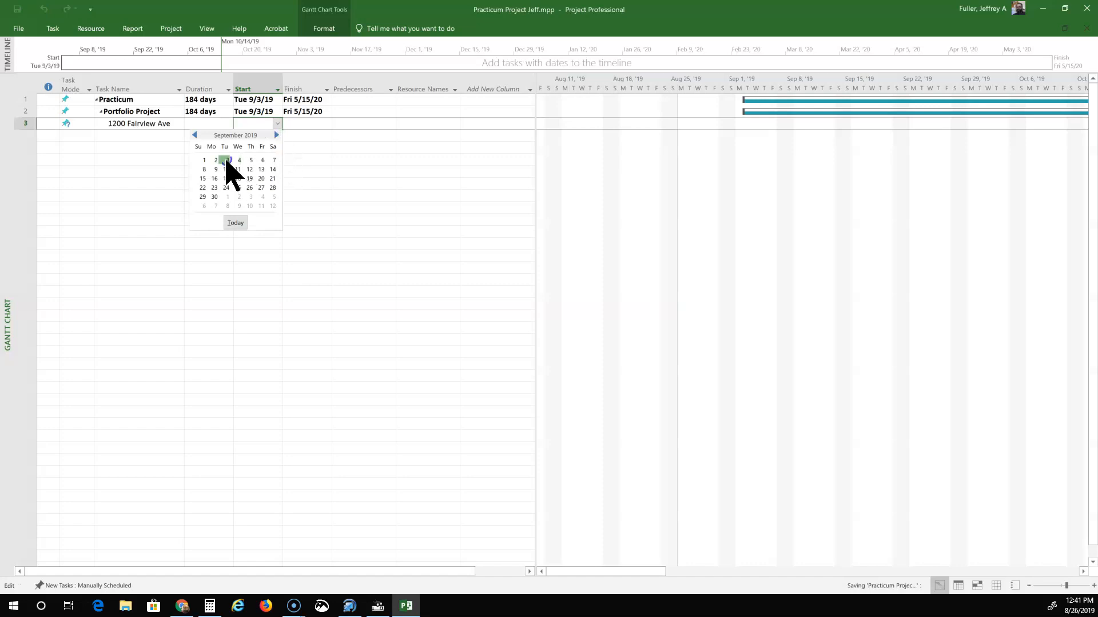
click(227, 161)
click(215, 125)
text(61)
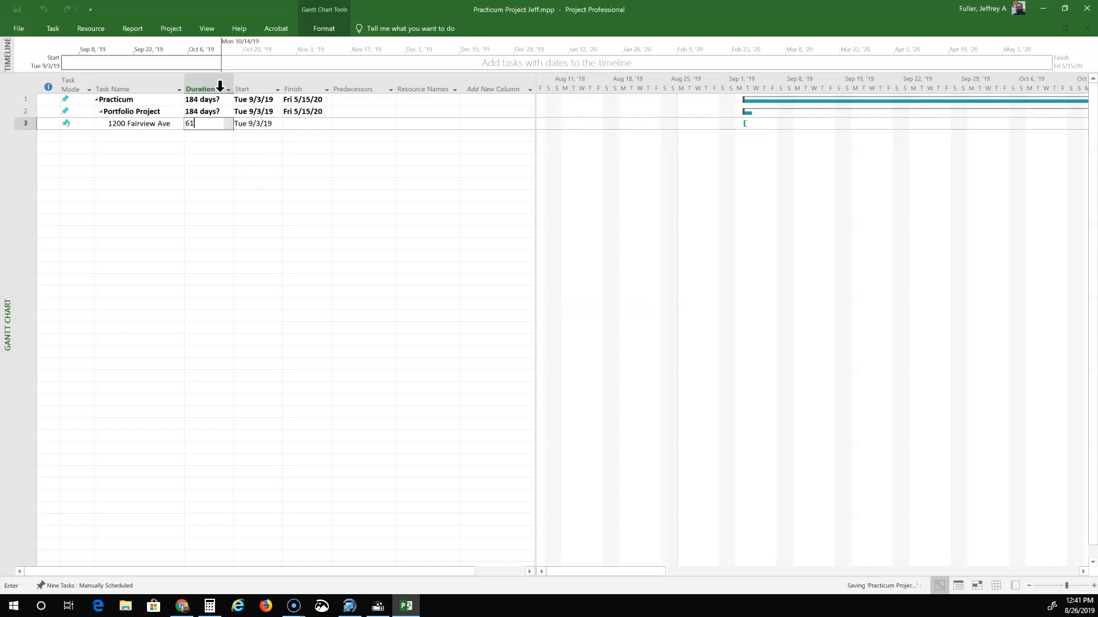
click(313, 160)
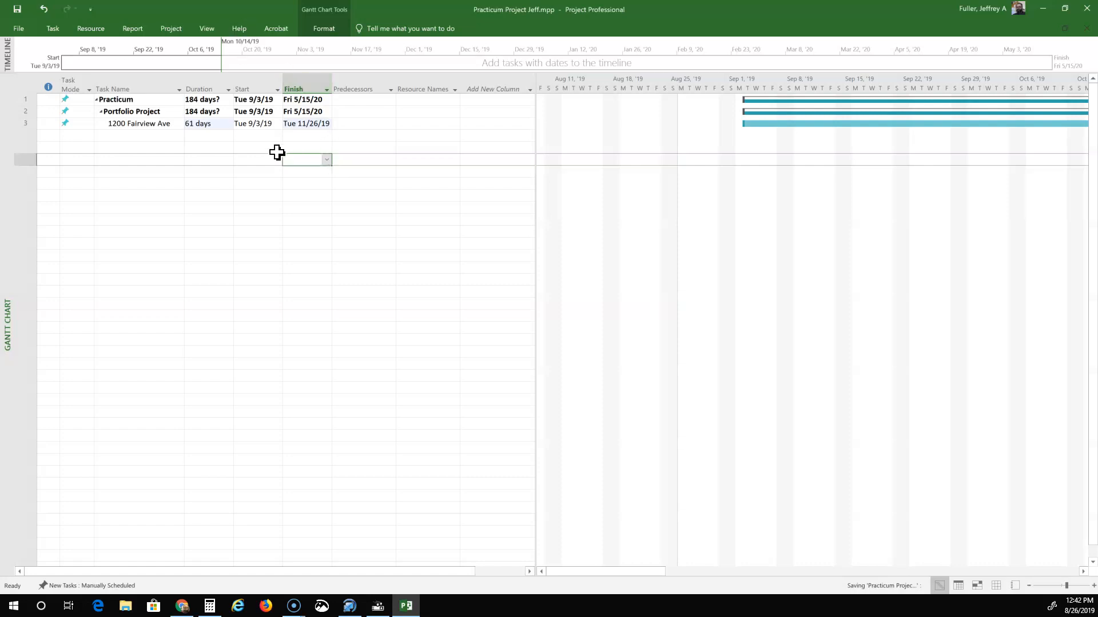
click(156, 137)
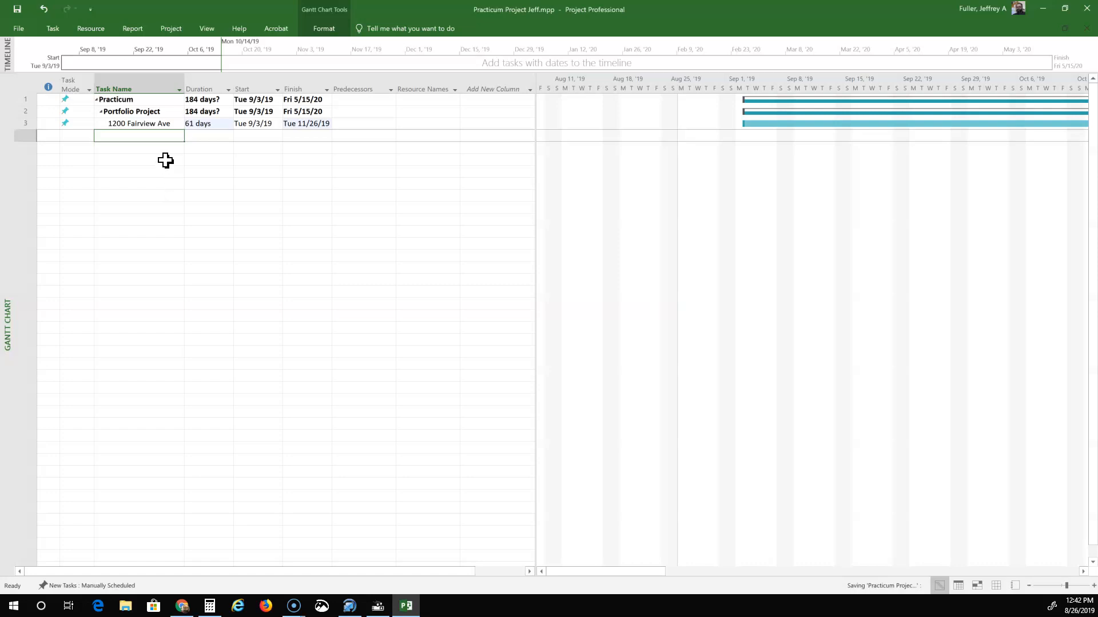
Add a Floor task starting Tue 9/3/19 with a 20-day duration, ending Mon 9/30/19.
text(Floor)
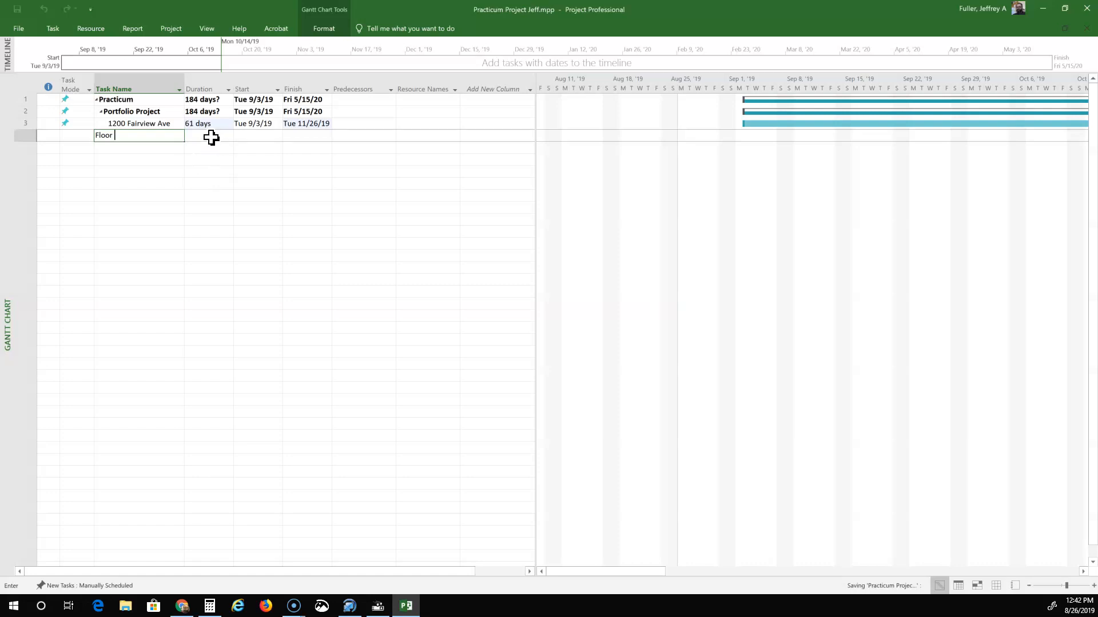
click(249, 137)
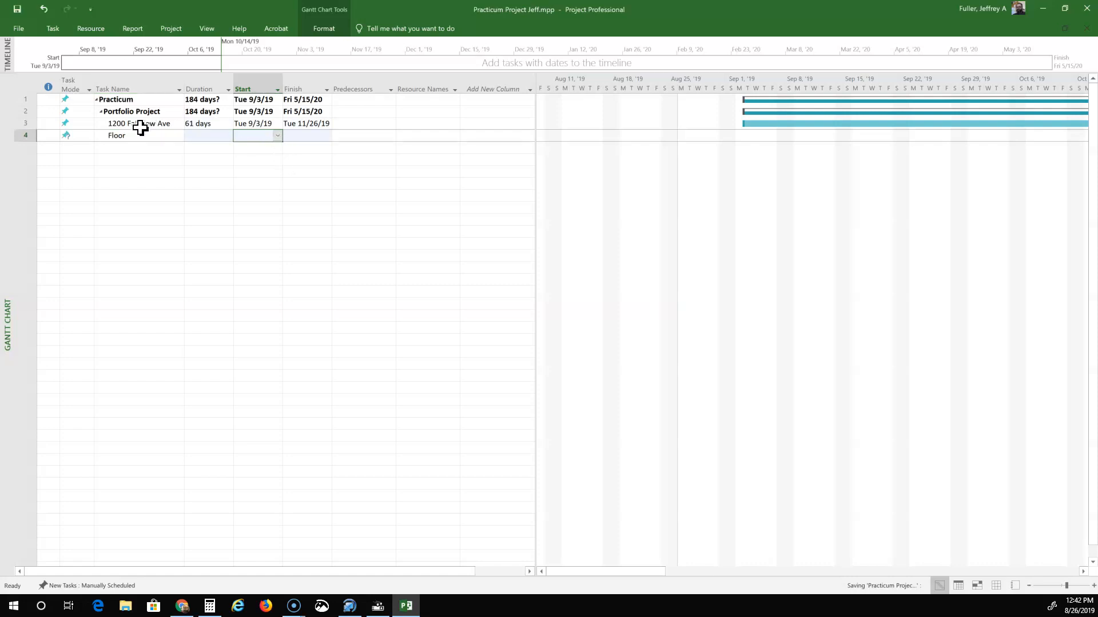
click(277, 137)
click(227, 172)
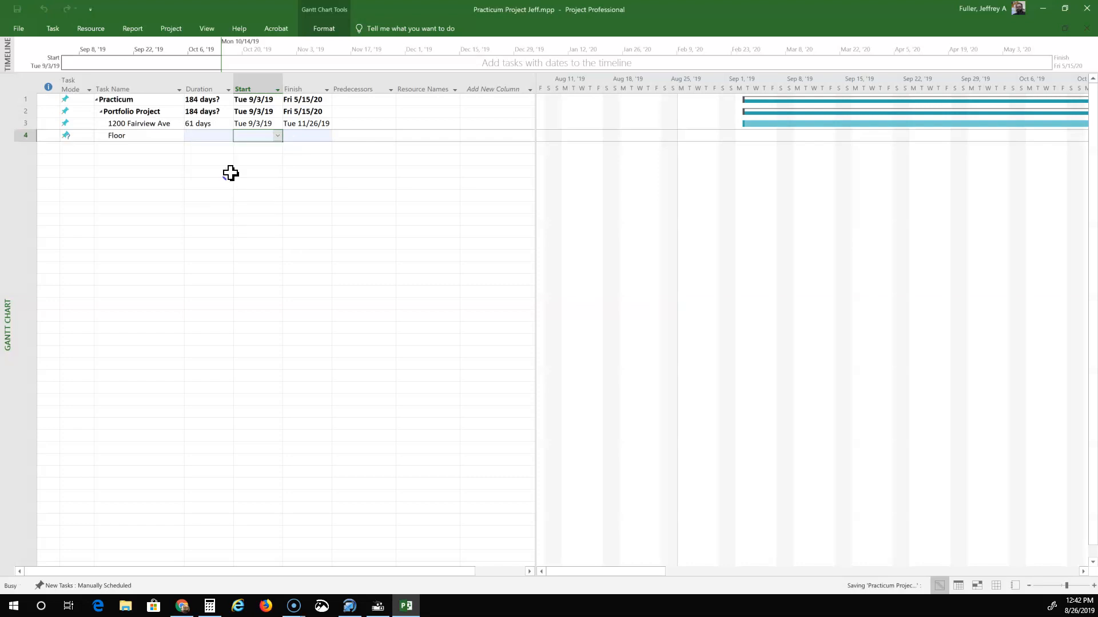
click(201, 139)
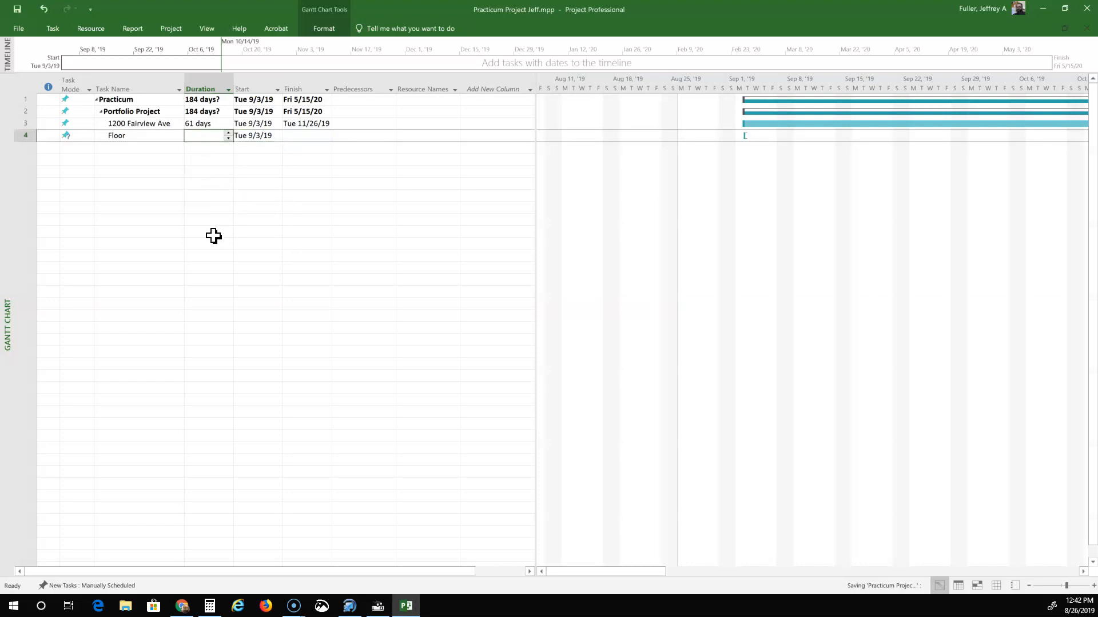
text(20)
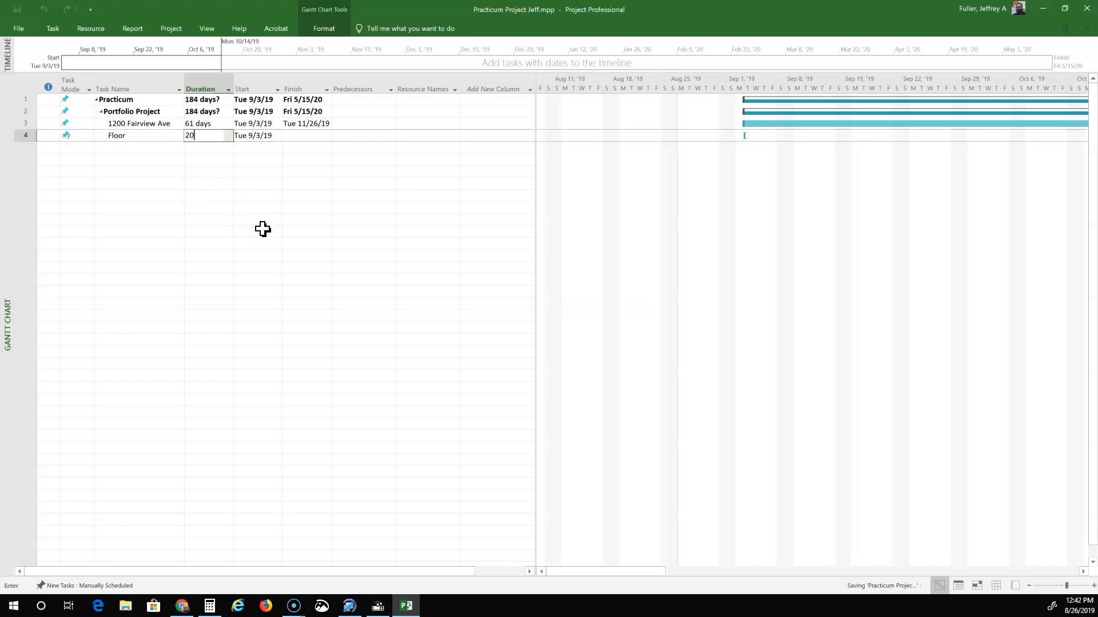
key(BackSpace)
key(BackSpace)
click(299, 221)
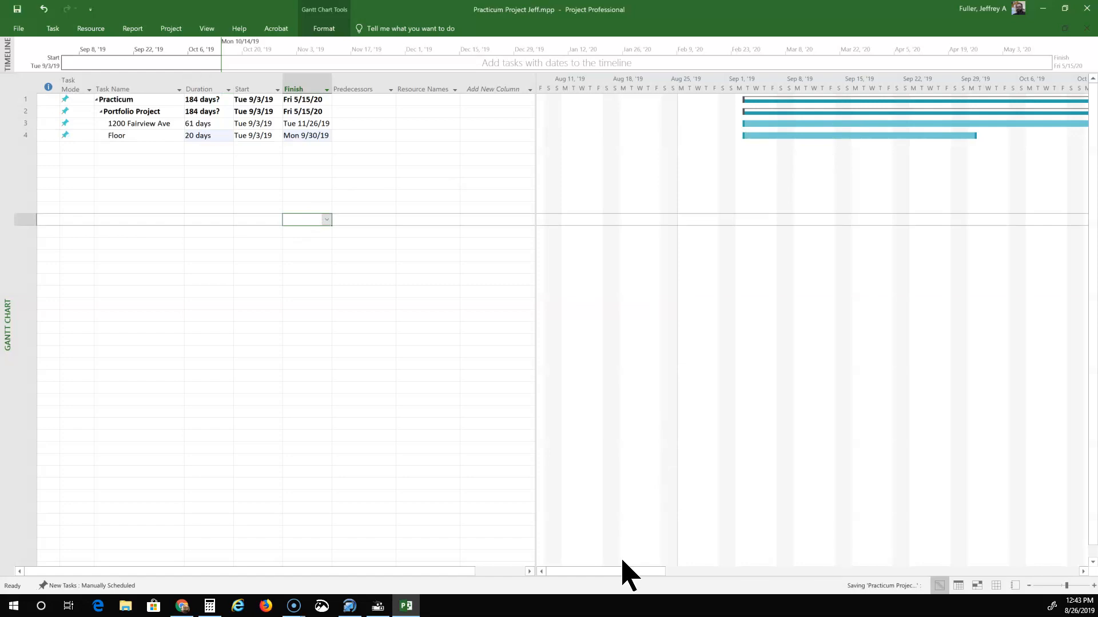
mouse_move(625, 571)
mouse_down()
mouse_move(840, 582)
mouse_move(612, 579)
mouse_move(746, 586)
mouse_move(641, 576)
mouse_up()
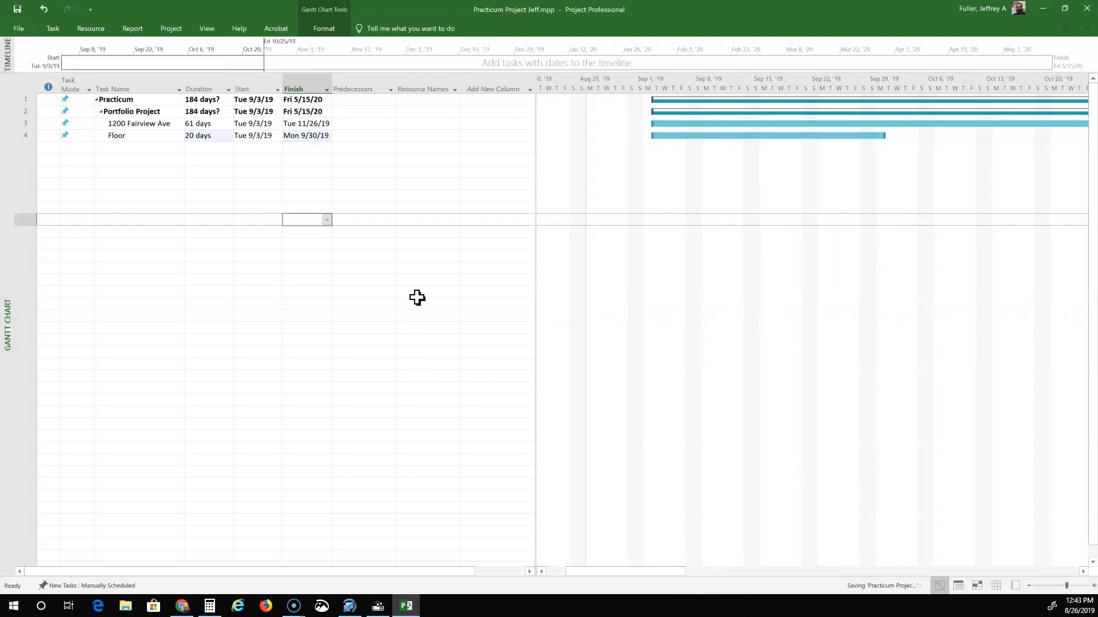
click(137, 149)
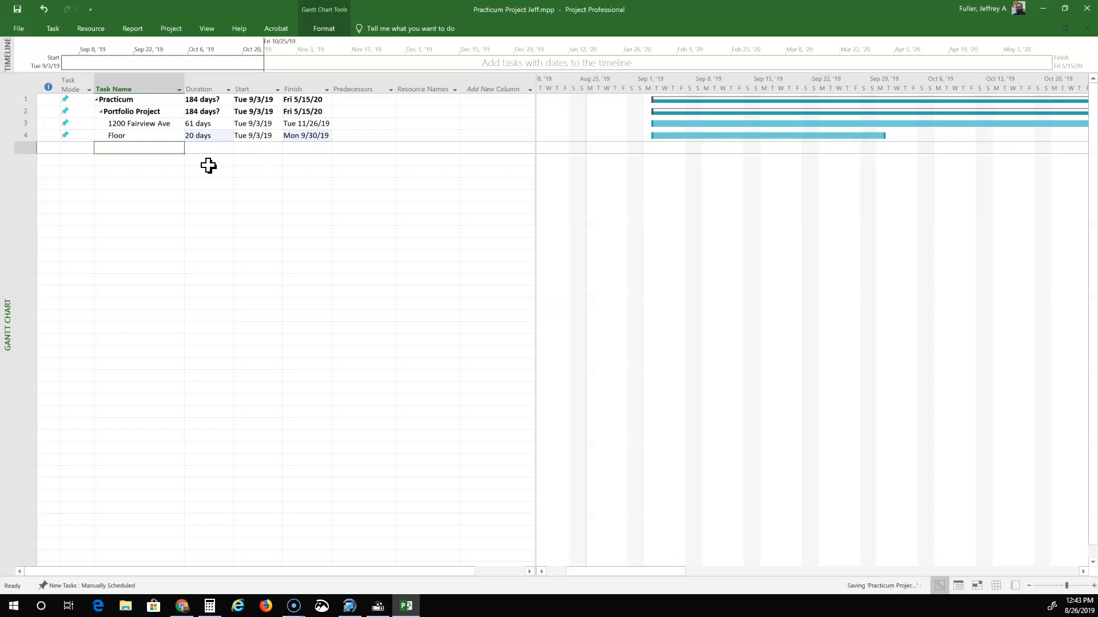
Add task 5, Casework Details, with a 3-day duration starting Mon 9/30/19.
click(125, 149)
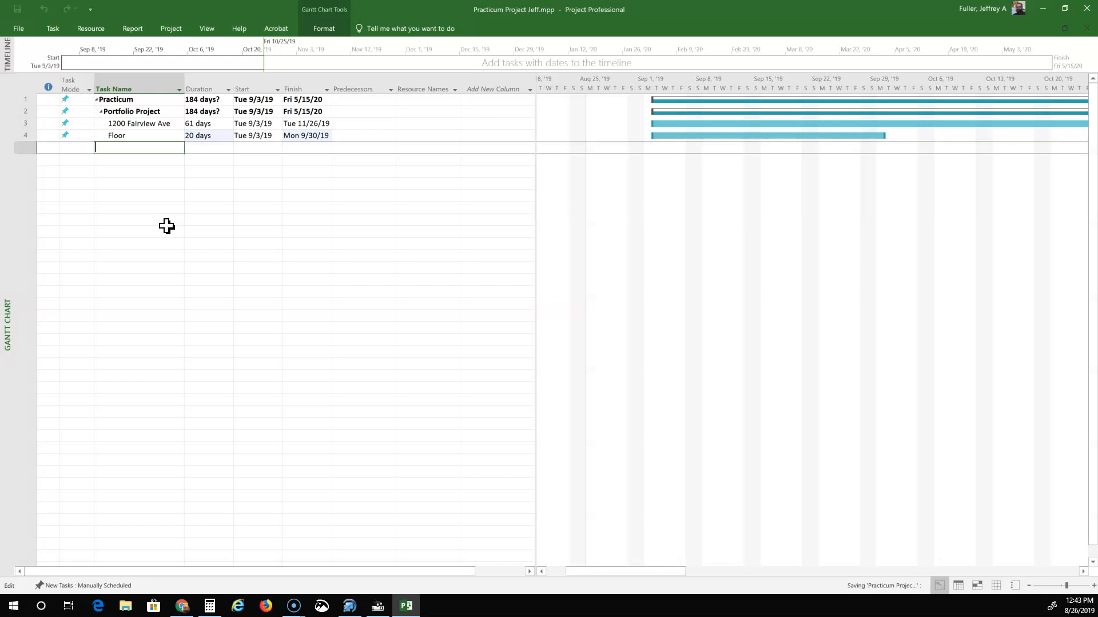
text(Caasework Details)
click(214, 150)
click(210, 149)
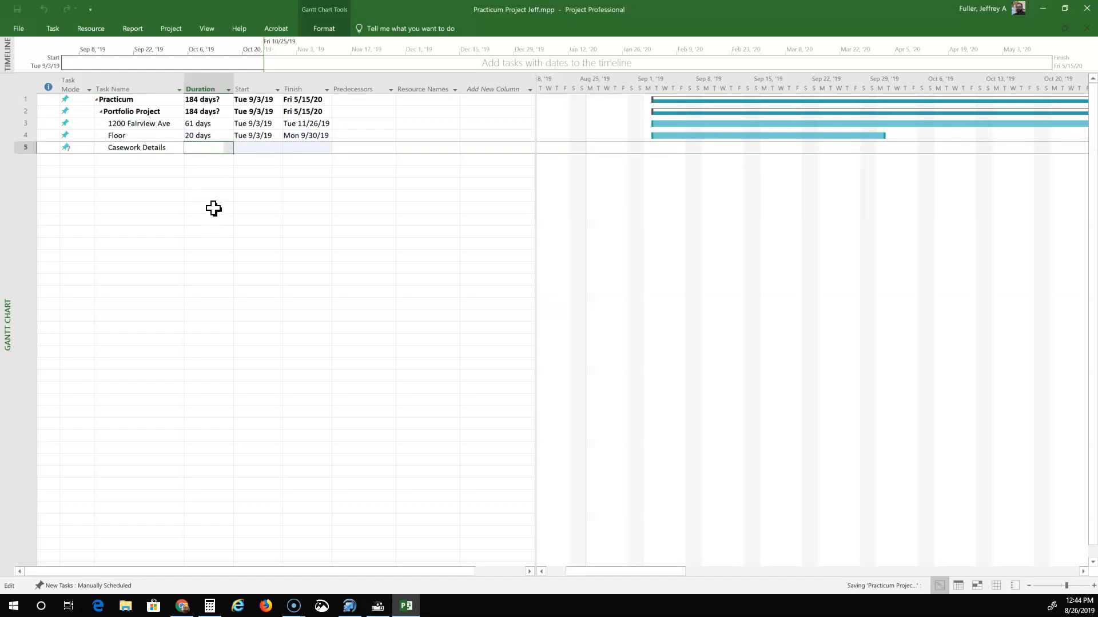
text(3)
click(259, 147)
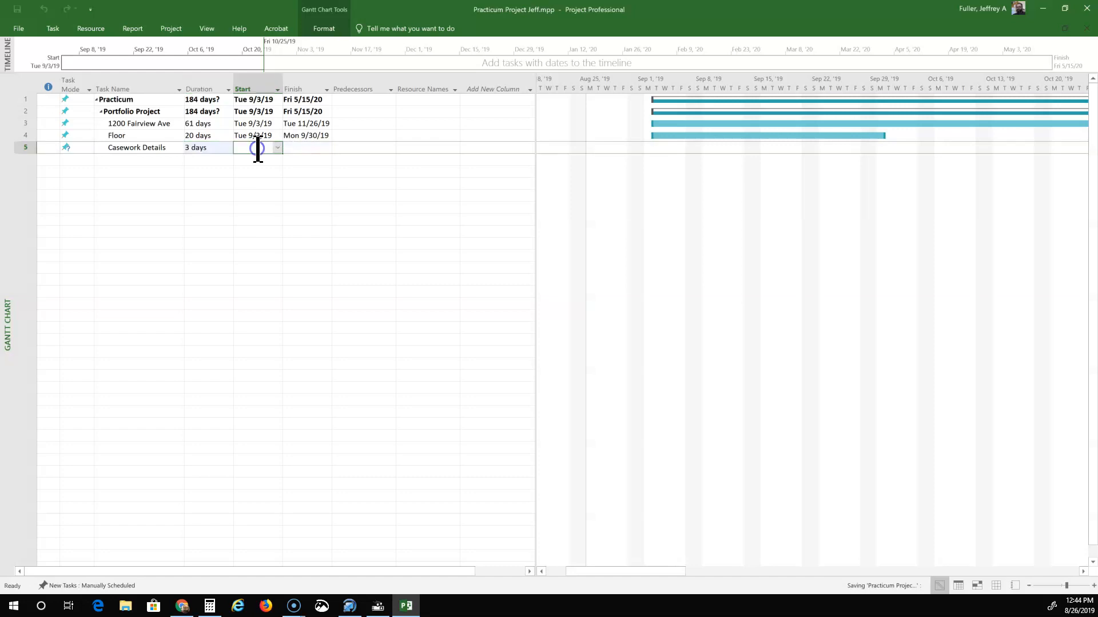
click(278, 147)
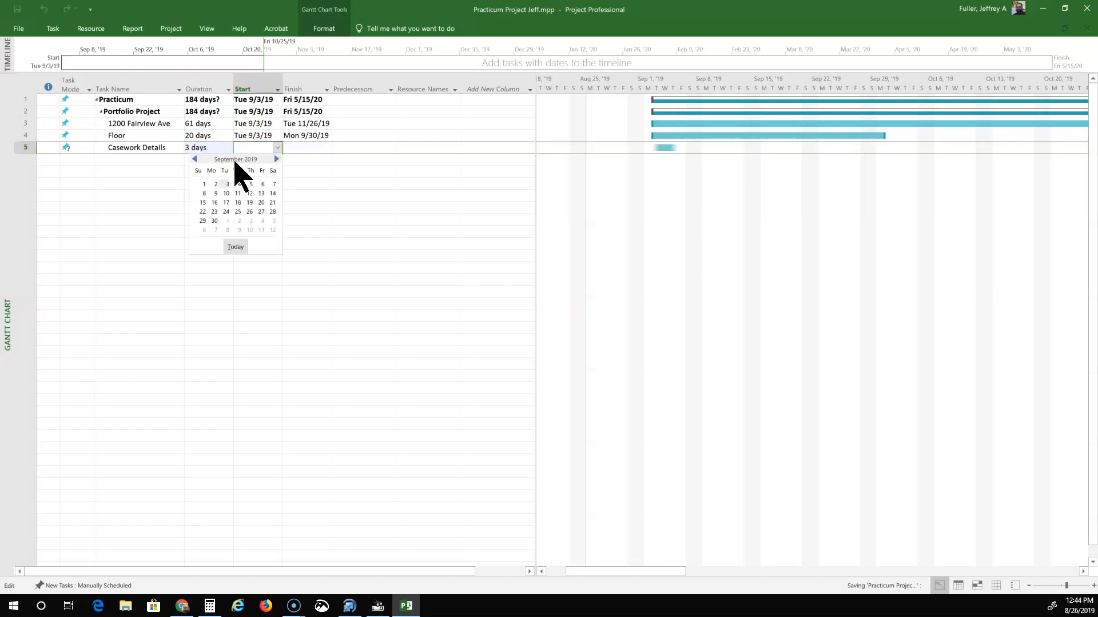
click(215, 221)
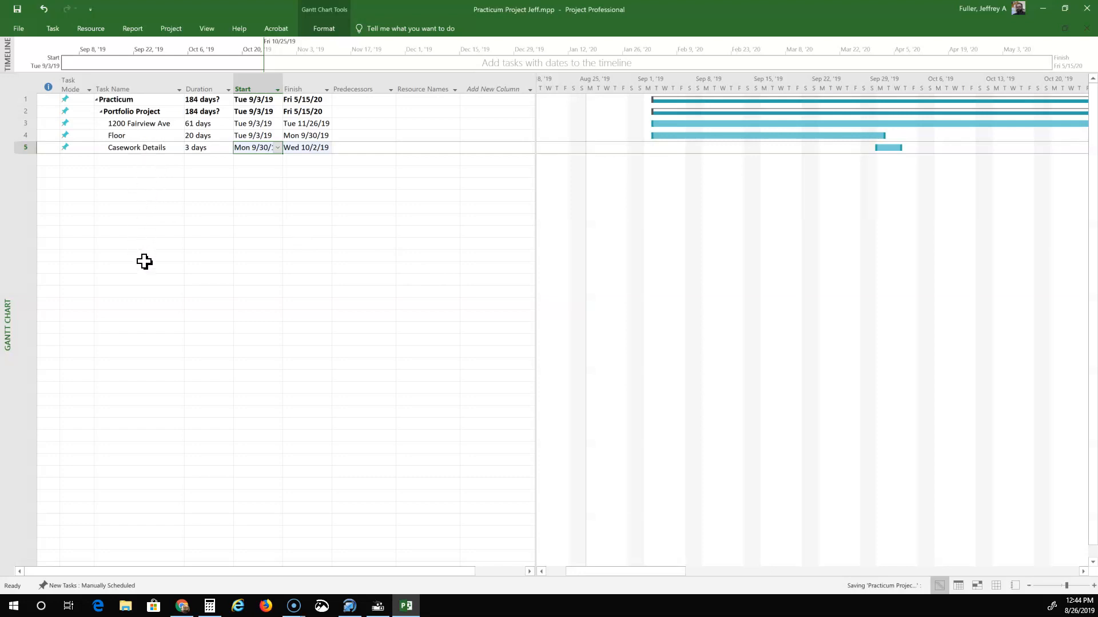
click(126, 136)
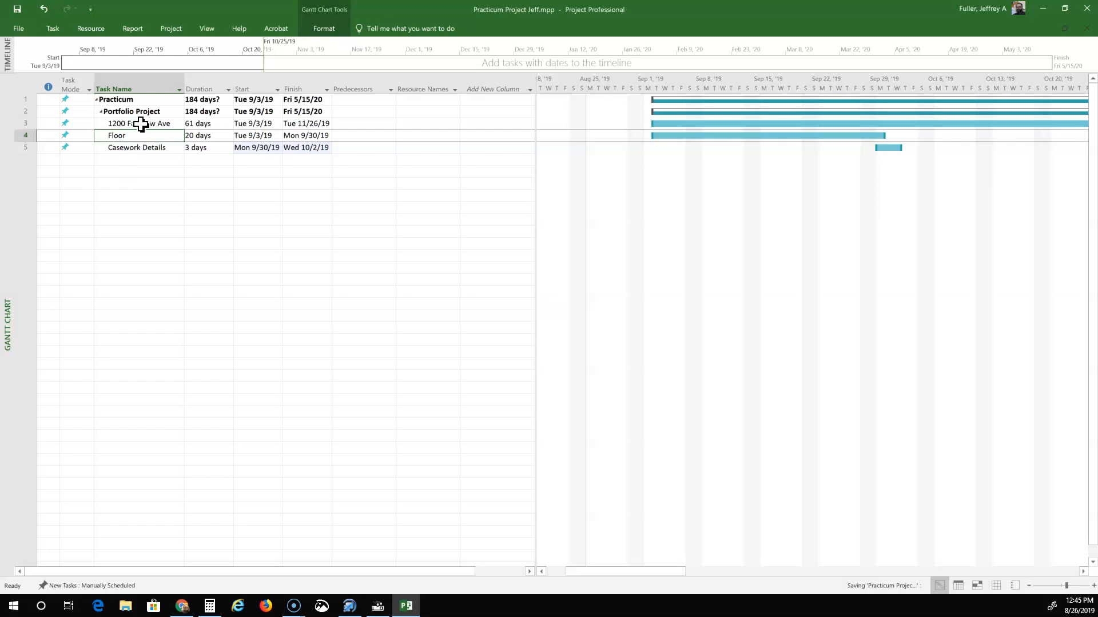
click(52, 28)
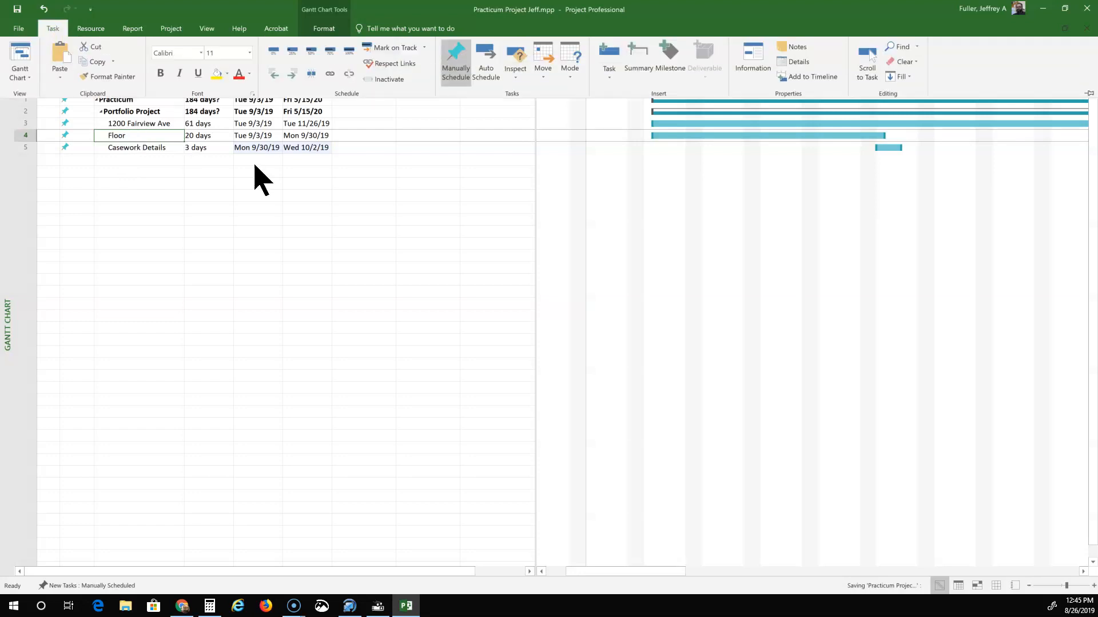
click(292, 73)
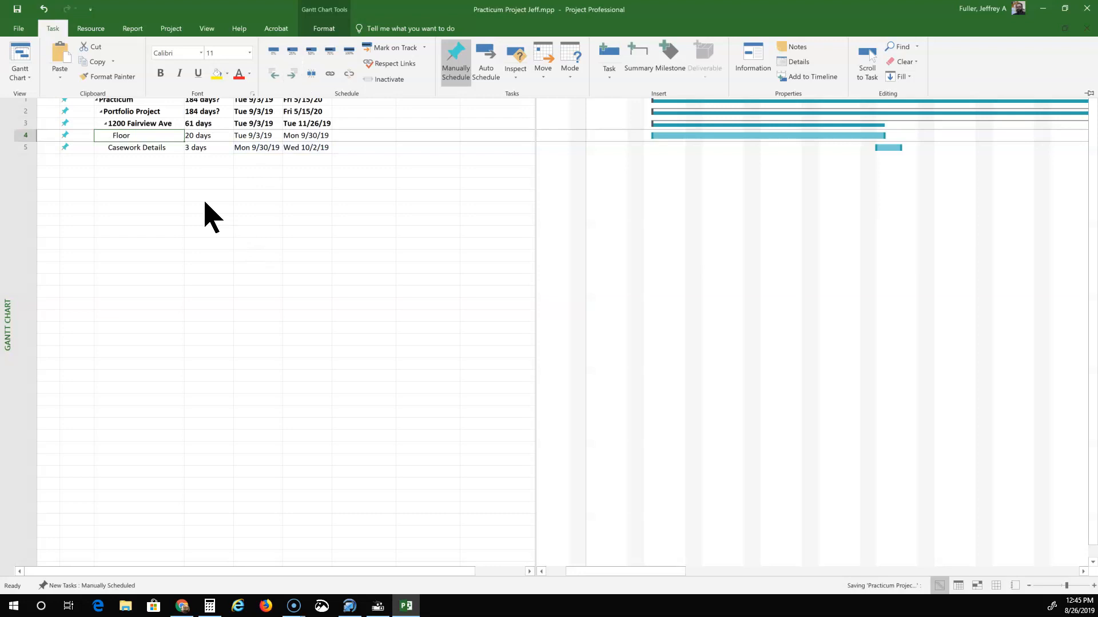
click(147, 147)
click(147, 148)
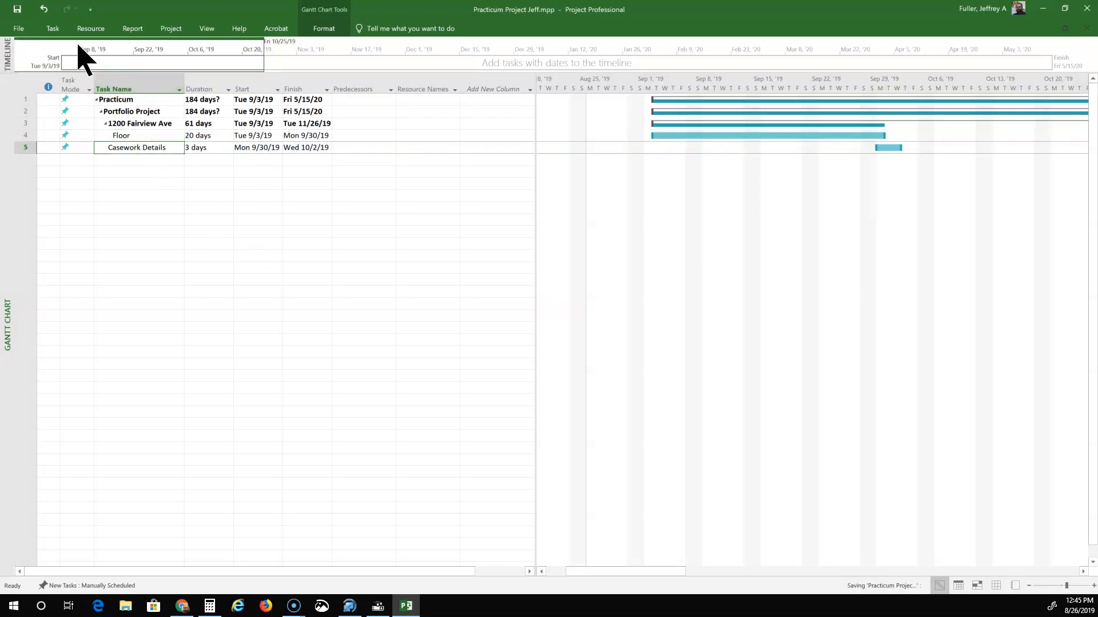
click(53, 28)
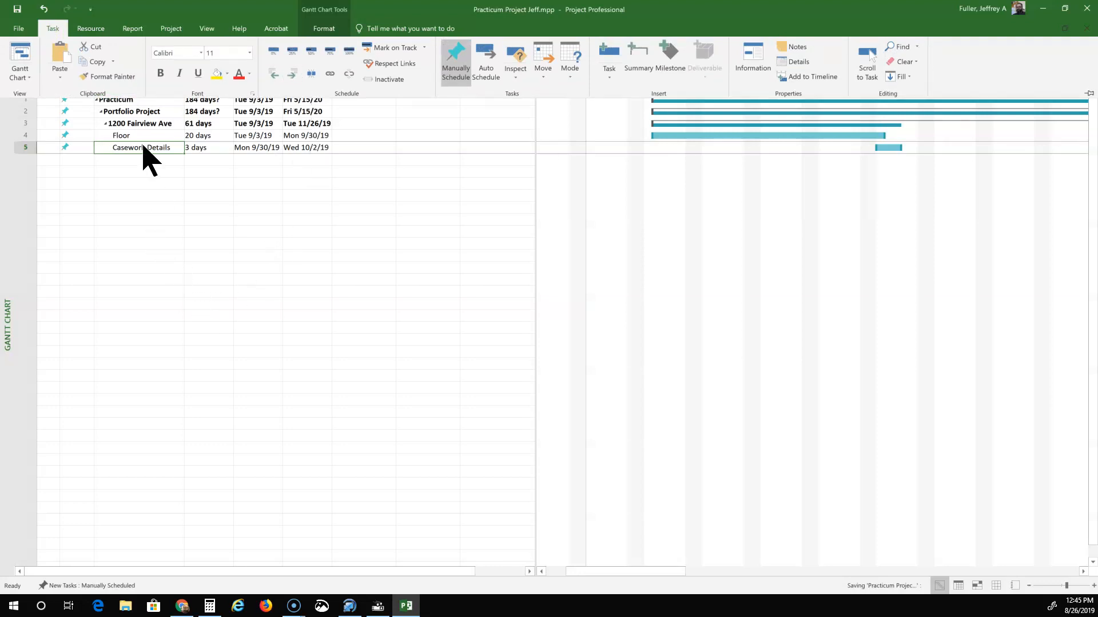
scroll(167, 264, down, 2)
scroll(170, 308, up, 2)
click(171, 317)
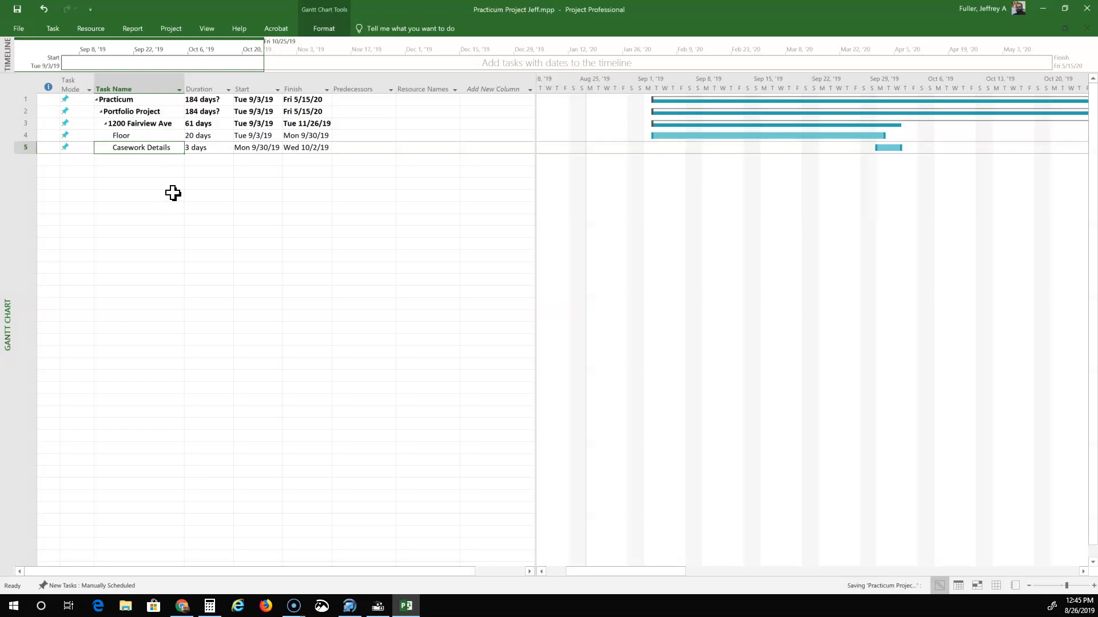
click(139, 163)
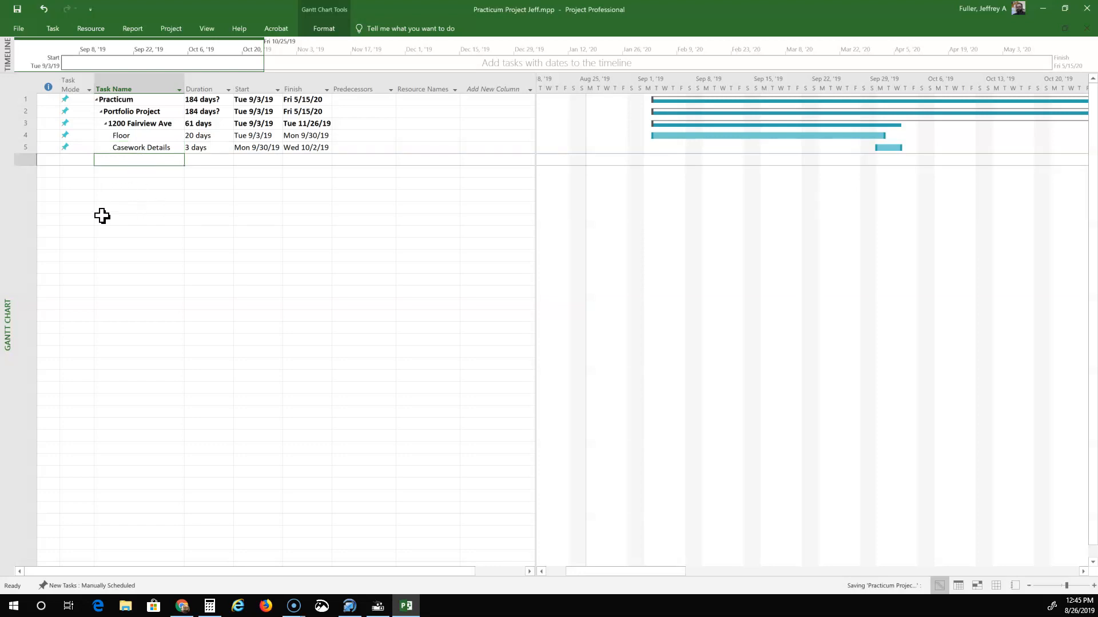
Enter Material Essay as task 6 and outdent it to sit directly under Portfolio Project.
text(Material )
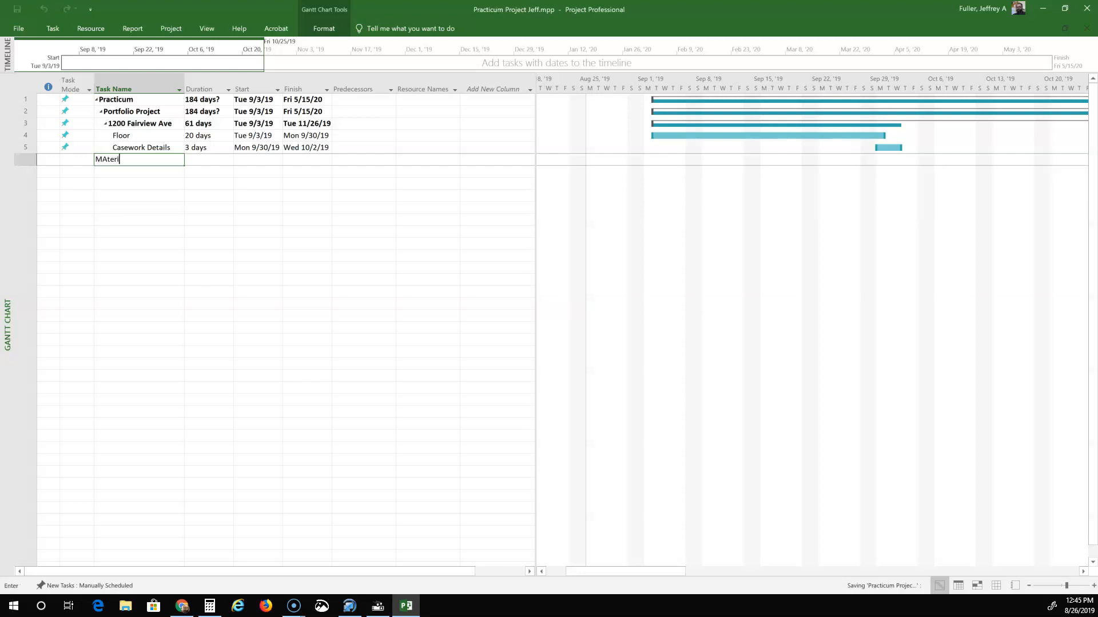
text(Essay)
click(166, 182)
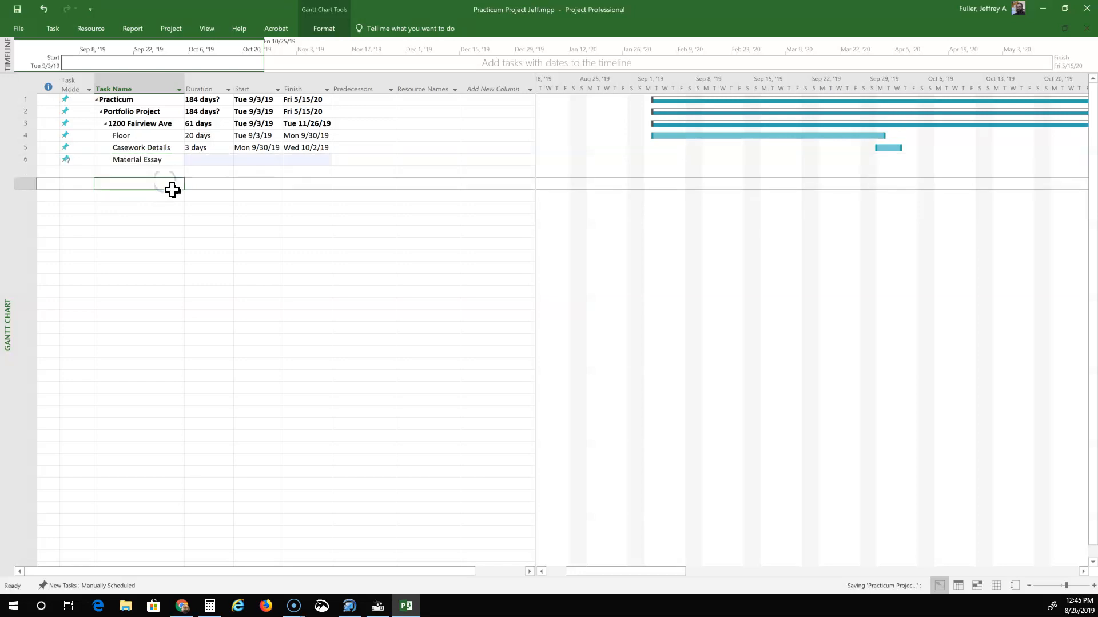
click(147, 159)
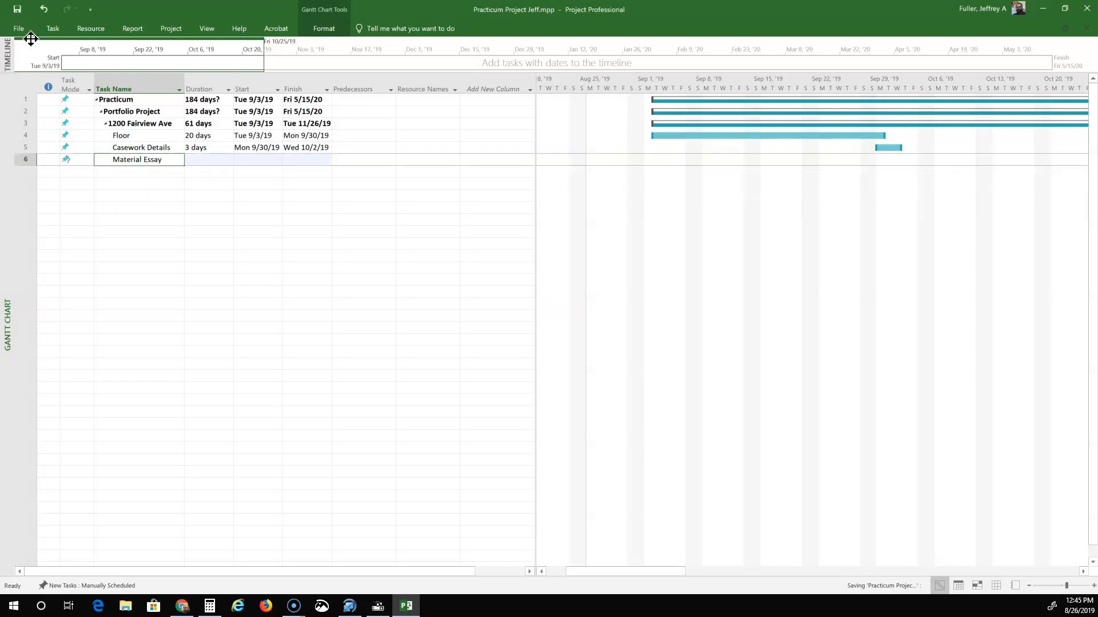
click(53, 29)
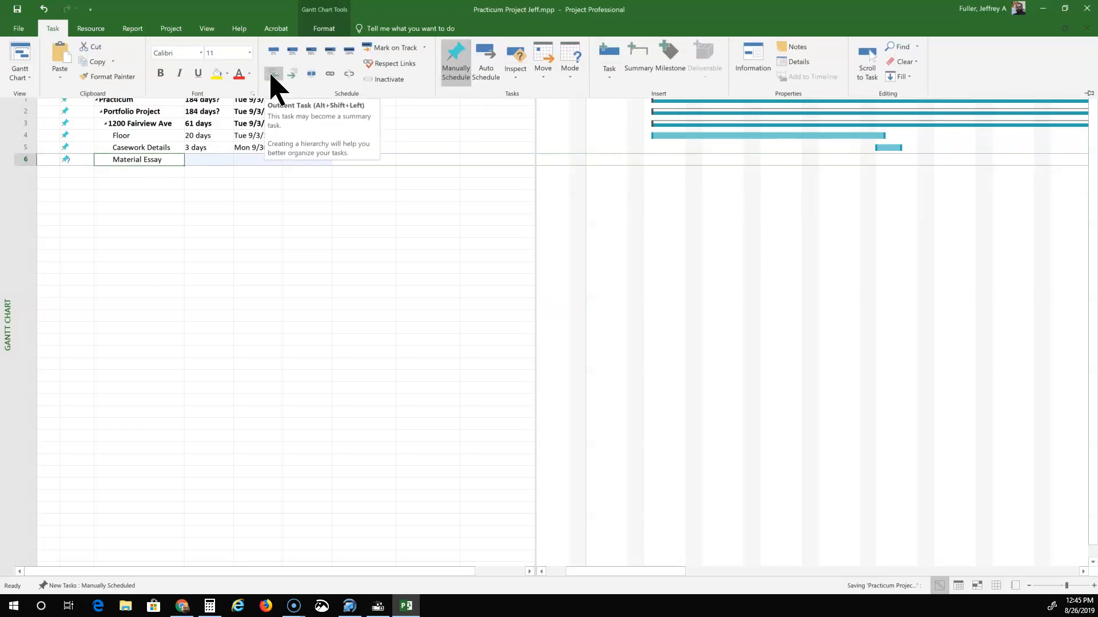
click(271, 75)
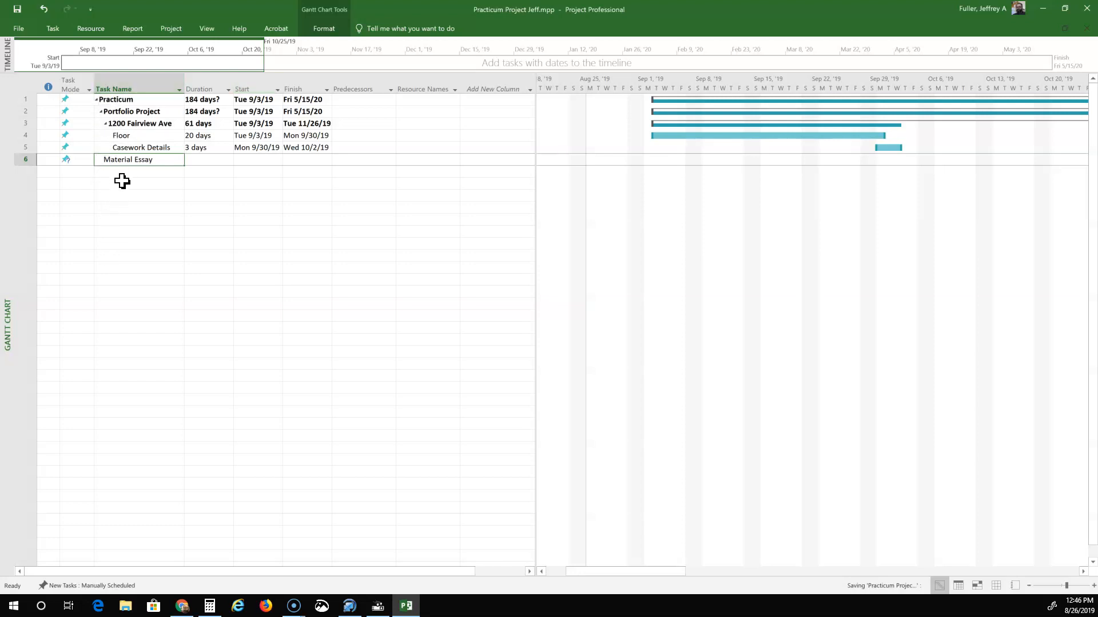
Add Research as task 7, indented under Material Essay, and begin setting Material Essay's start date.
click(125, 171)
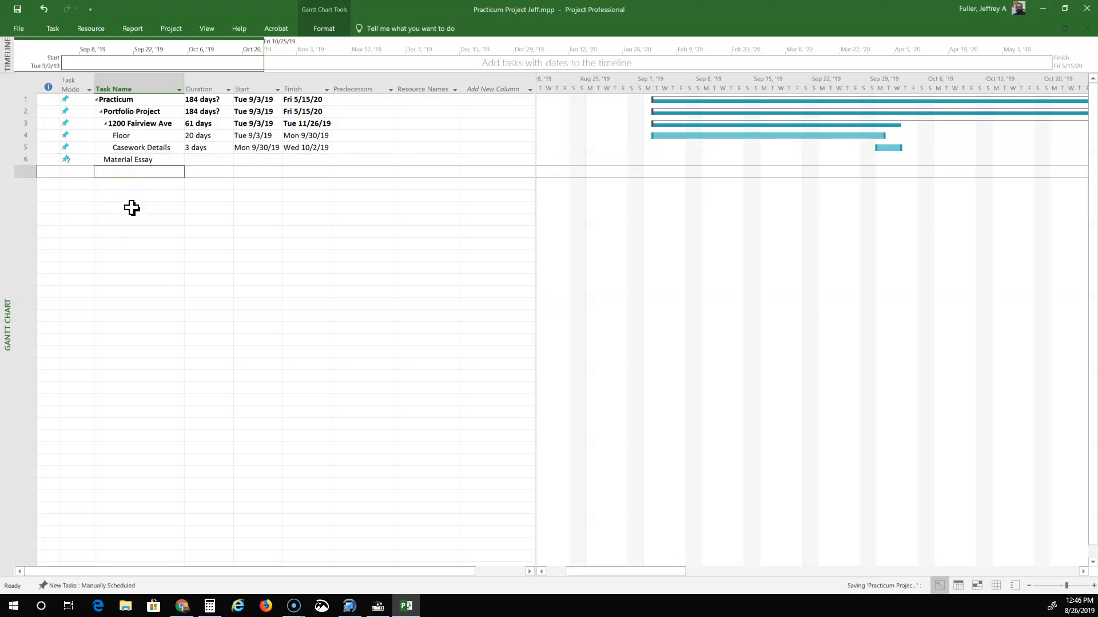
text(Res)
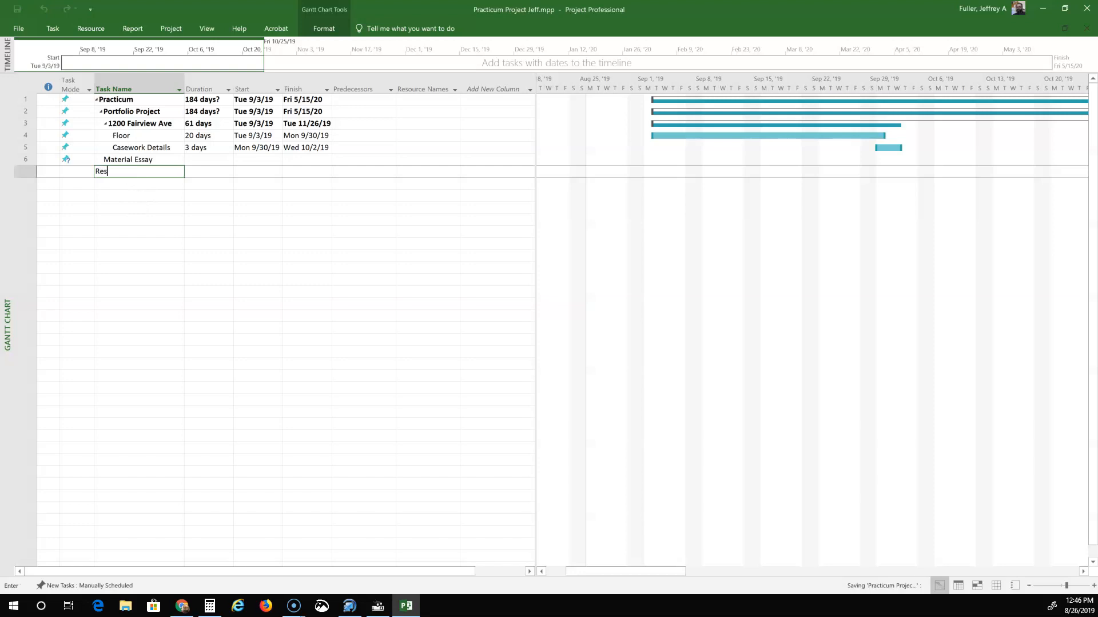
text(earch)
click(200, 185)
click(128, 171)
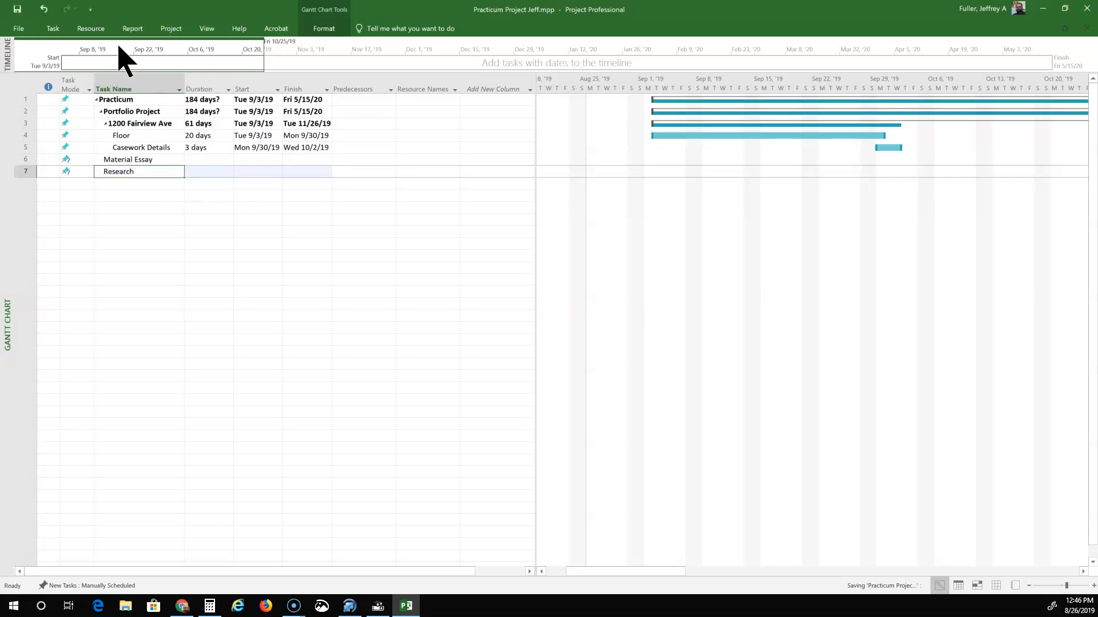
click(61, 32)
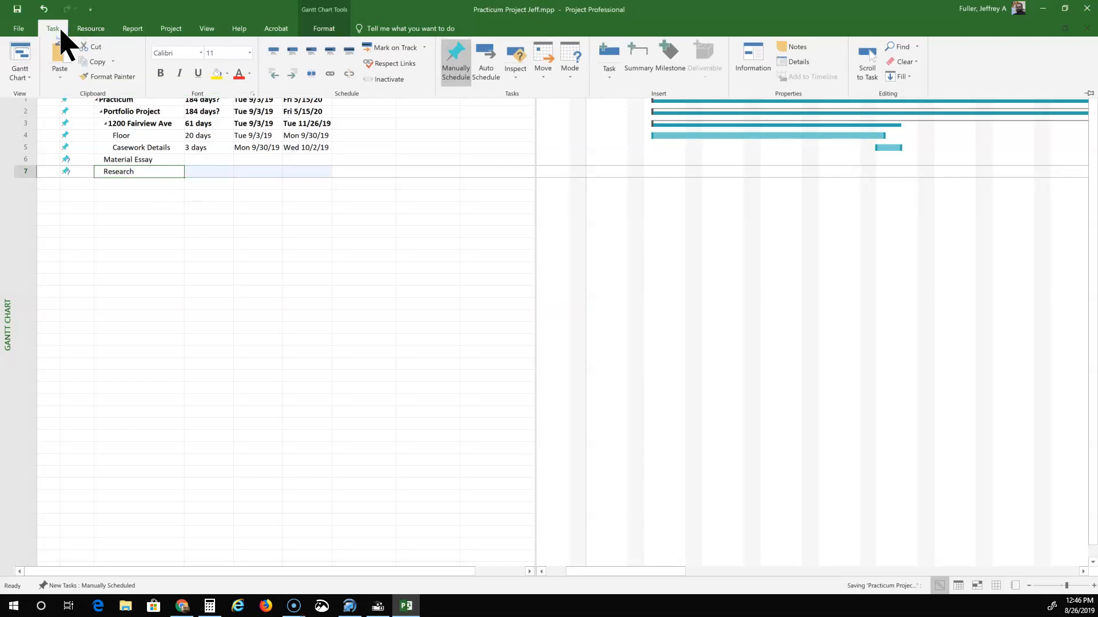
click(291, 73)
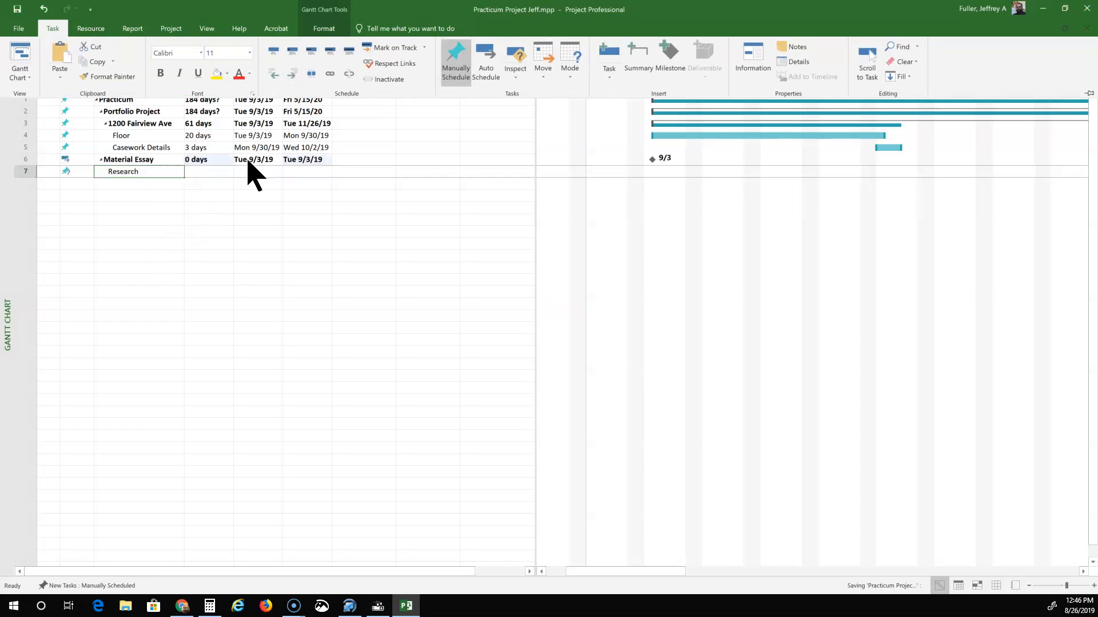
click(219, 165)
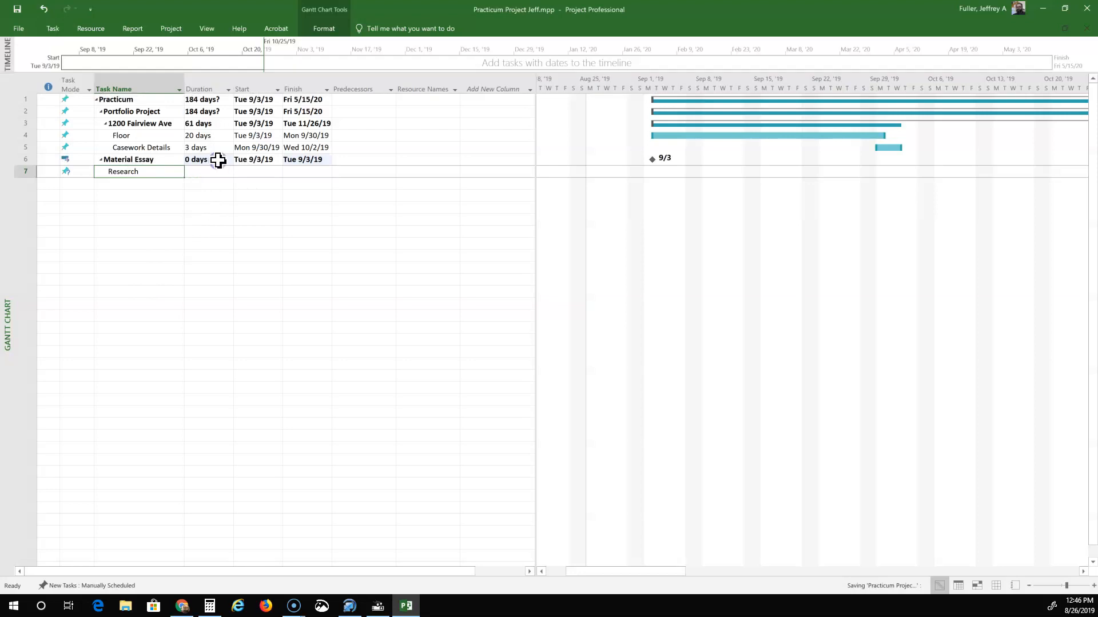
click(259, 159)
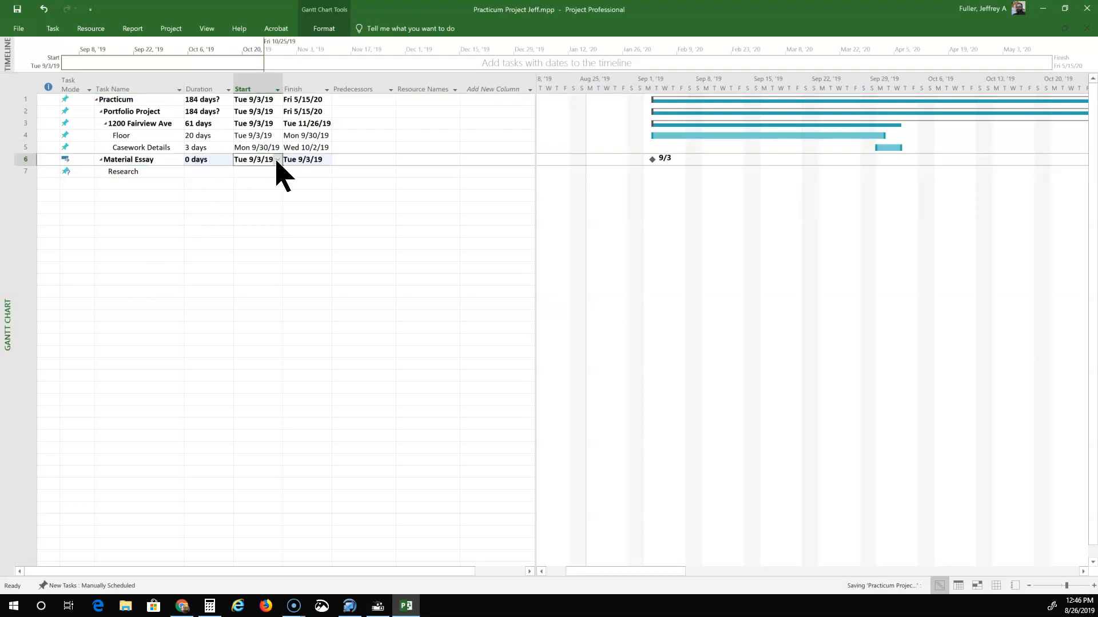
click(277, 161)
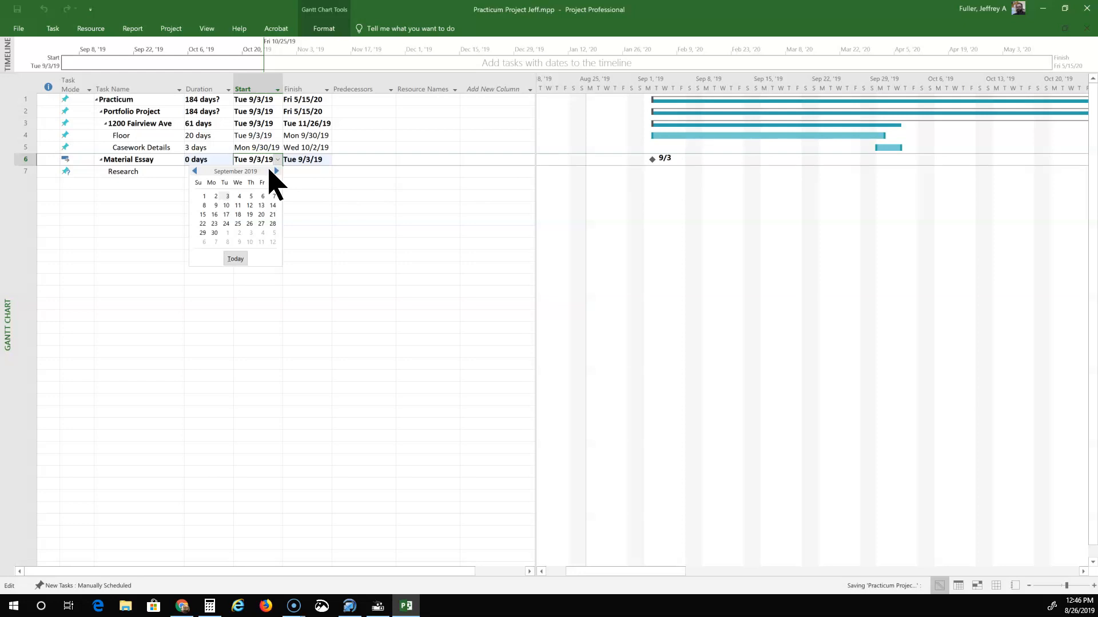
Schedule Material Essay to start Mon 9/16/19 with a 5-day duration.
click(216, 213)
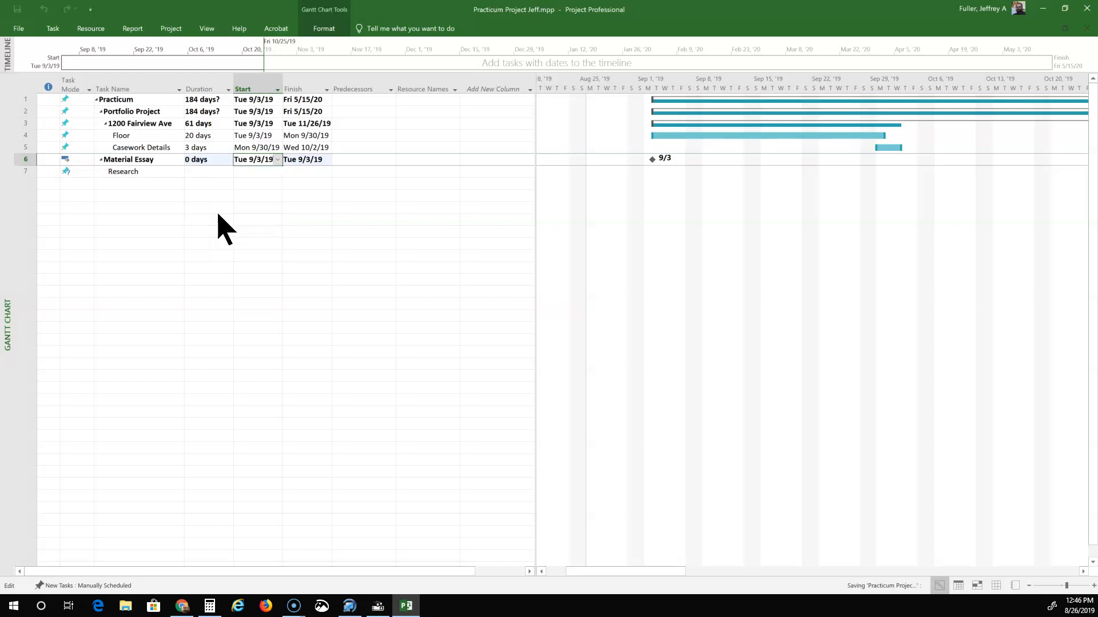
click(219, 160)
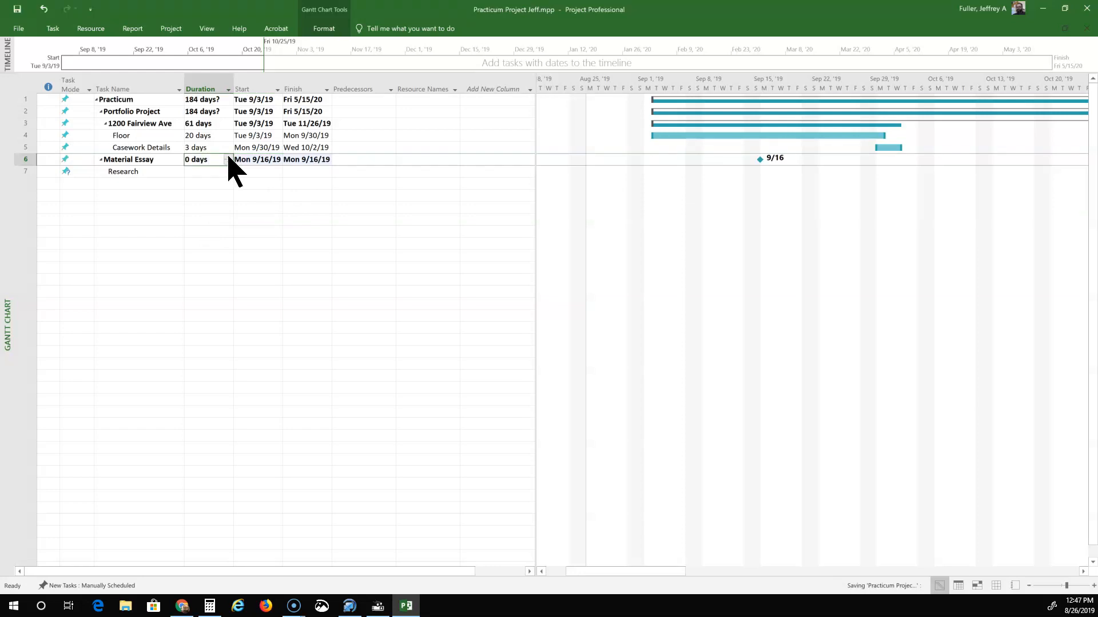
click(228, 157)
click(228, 157)
click(228, 157)
click(228, 157)
click(228, 157)
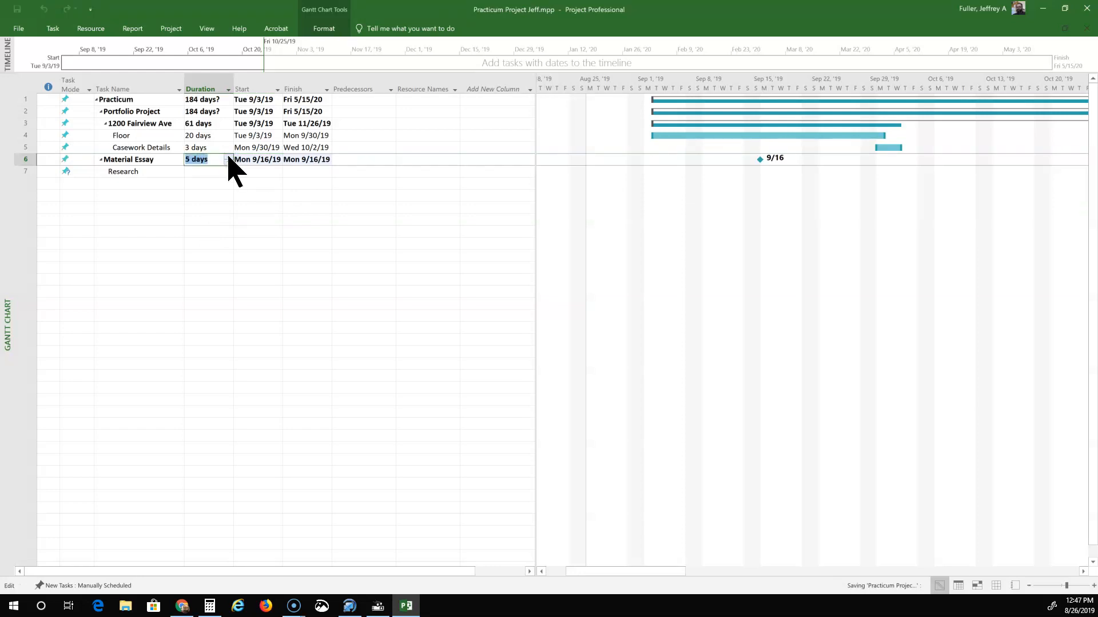
click(211, 172)
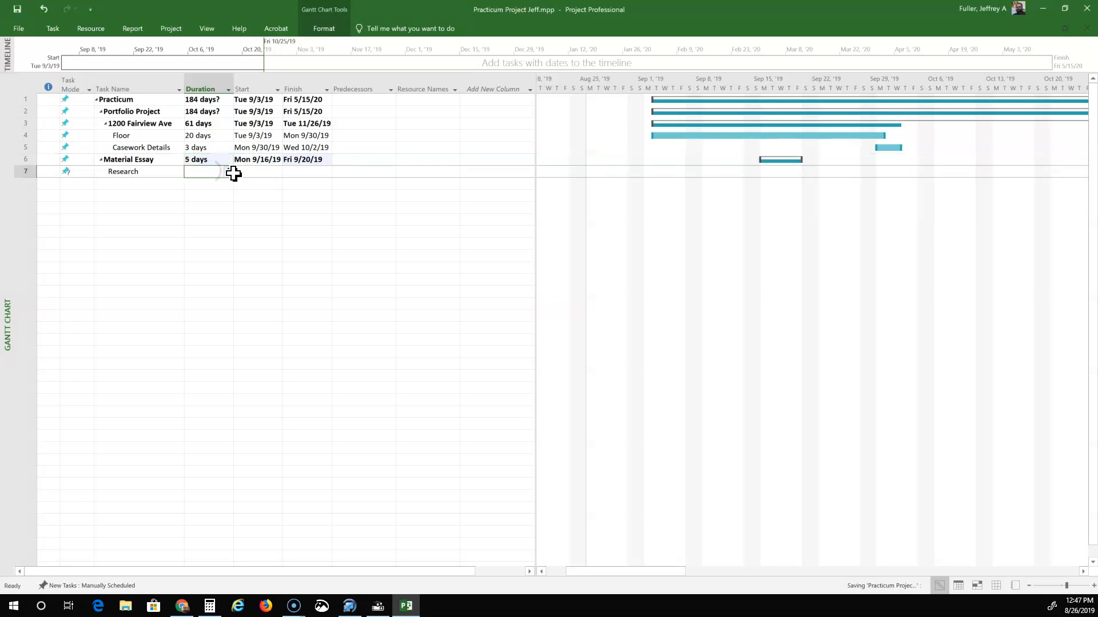
Give Research a 1-day duration starting Mon 9/16/19.
click(214, 172)
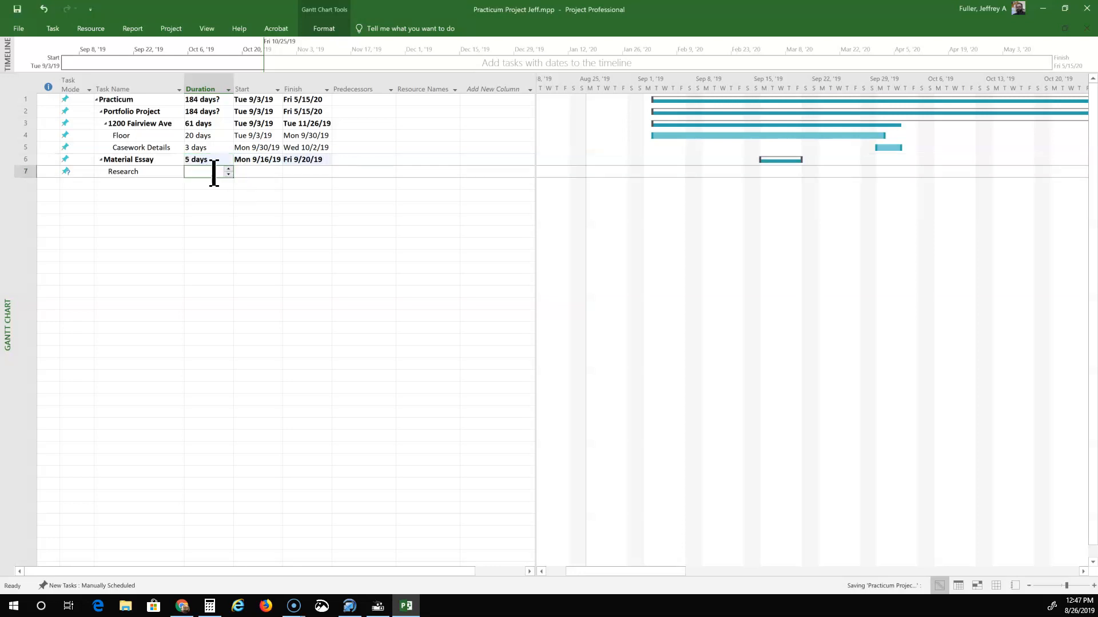
text(1)
click(252, 171)
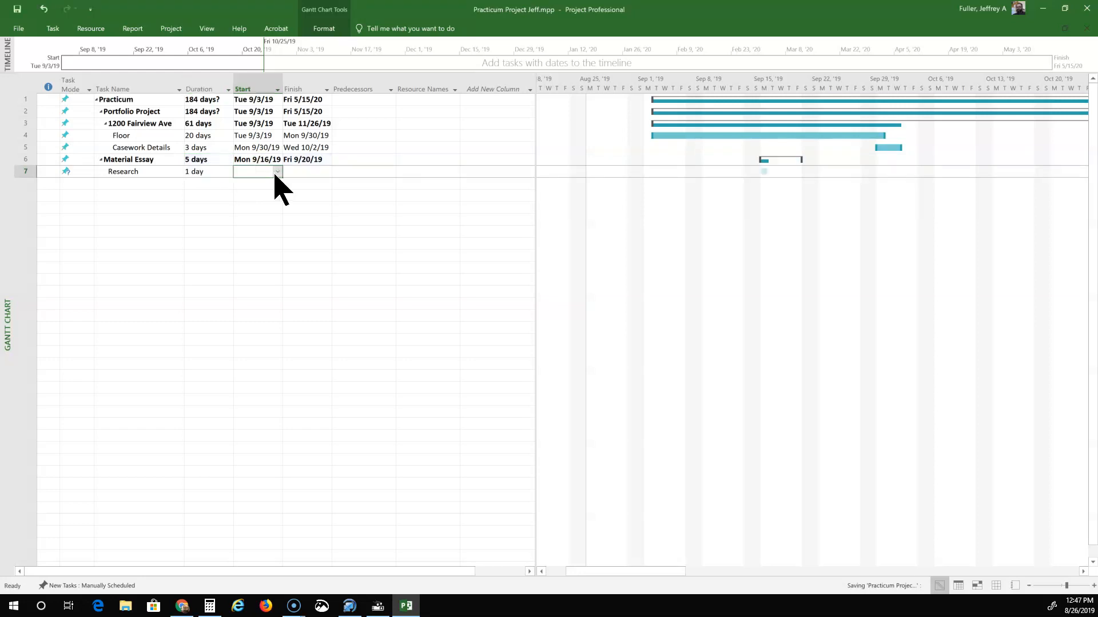
click(278, 172)
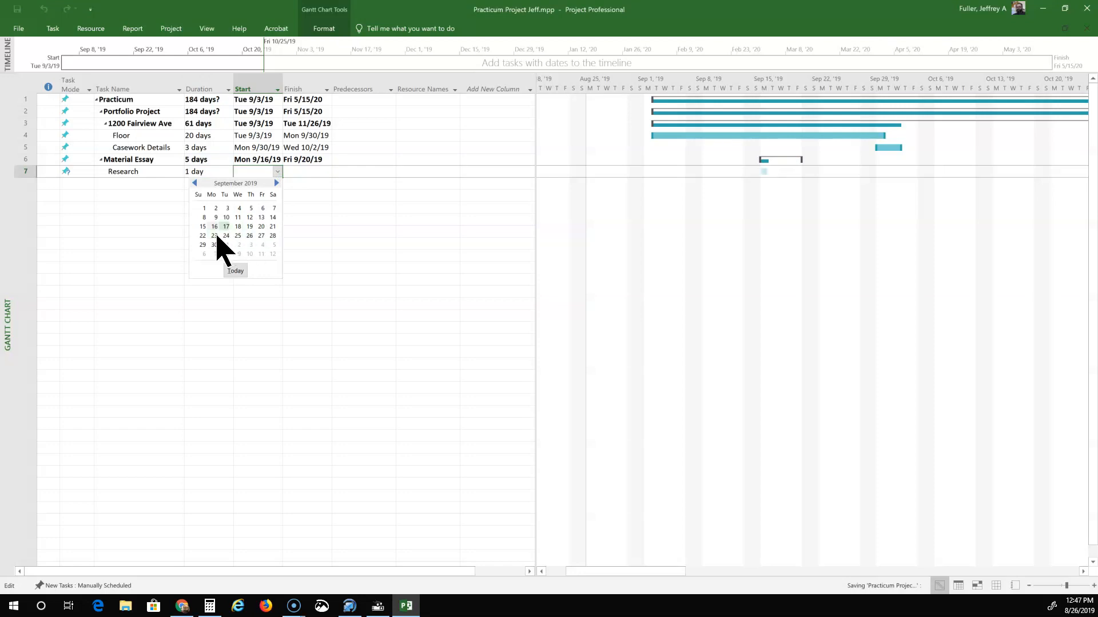
click(213, 227)
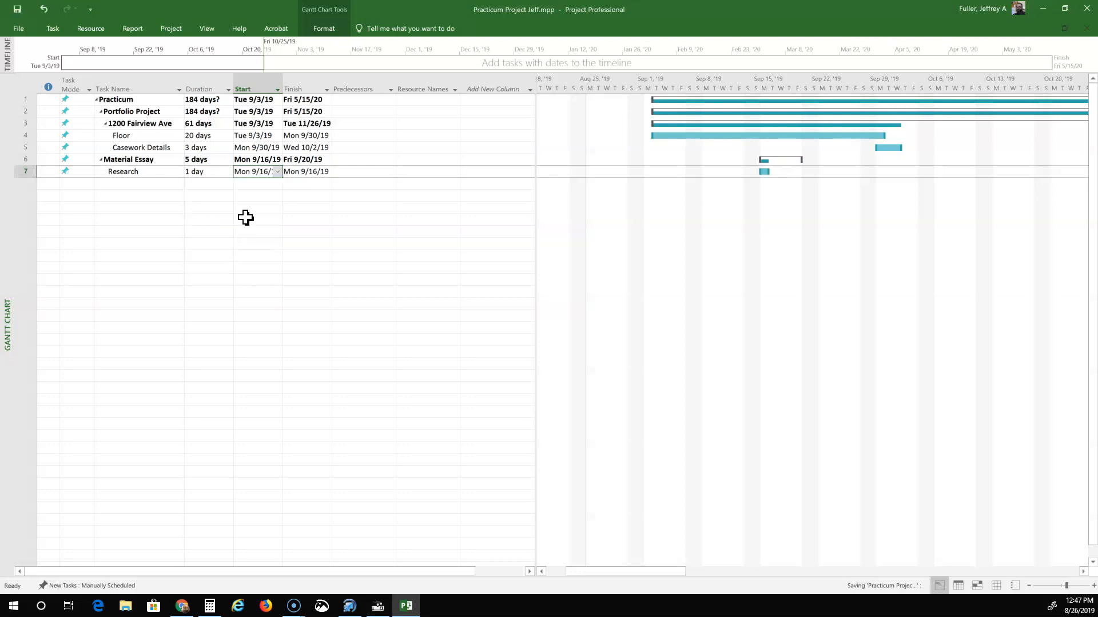
click(318, 195)
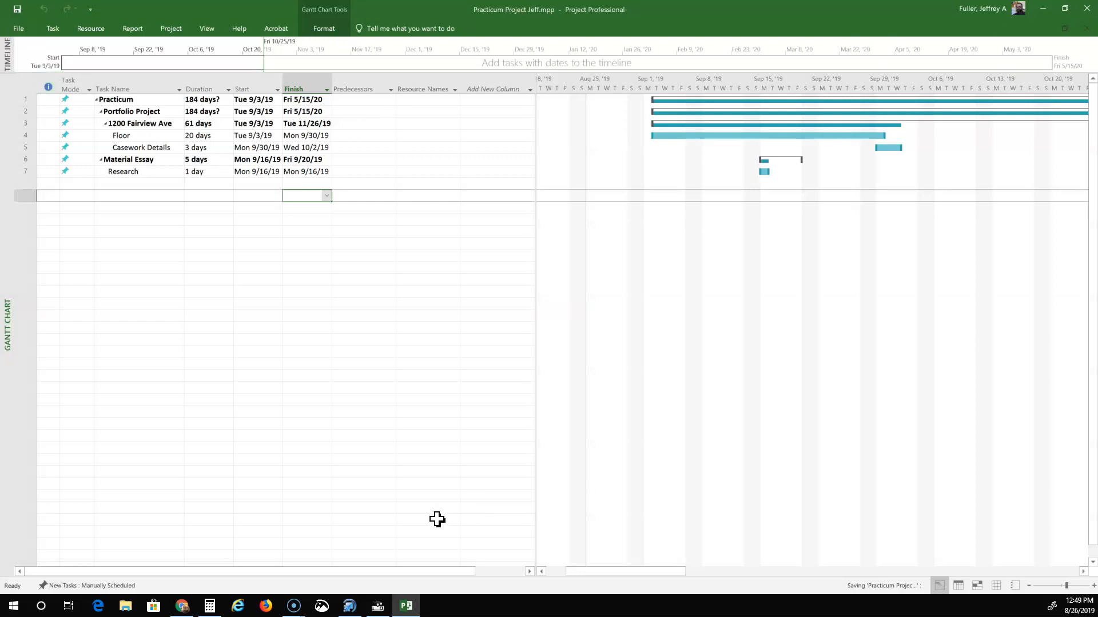
mouse_move(294, 610)
click(295, 608)
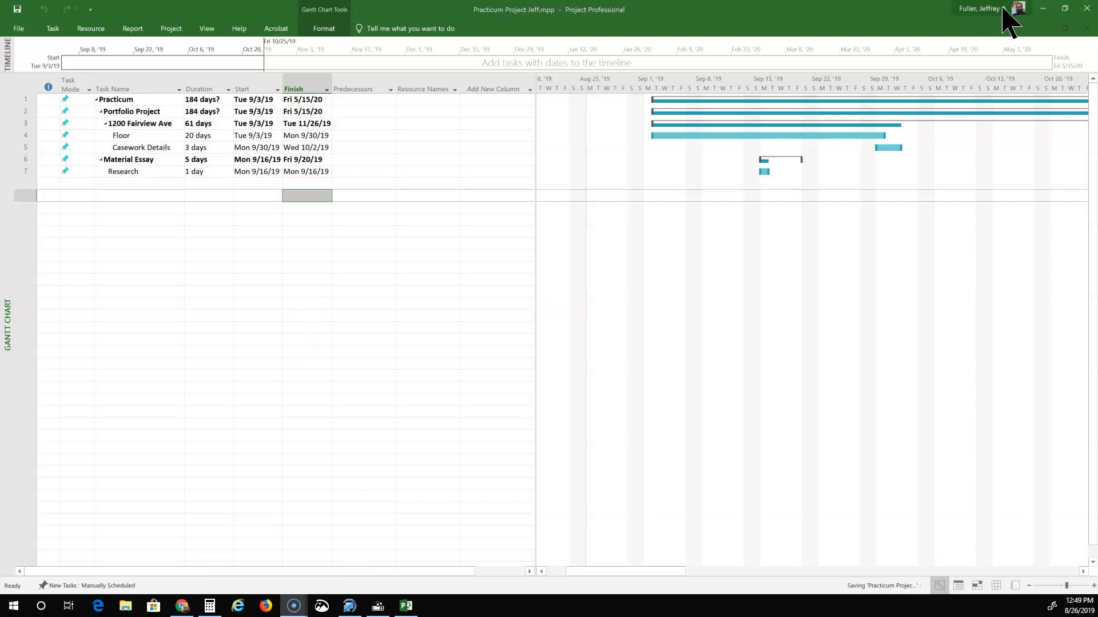
Minimise Project, close the Calculator, and bring the Screencast-O-Matic window to the front.
click(1041, 7)
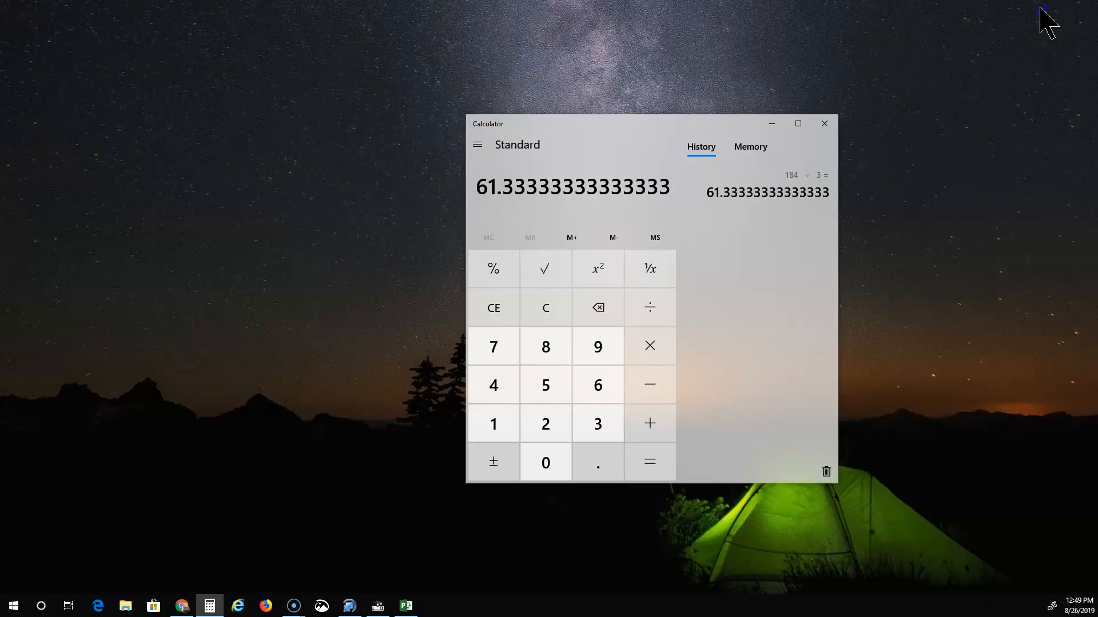
click(825, 130)
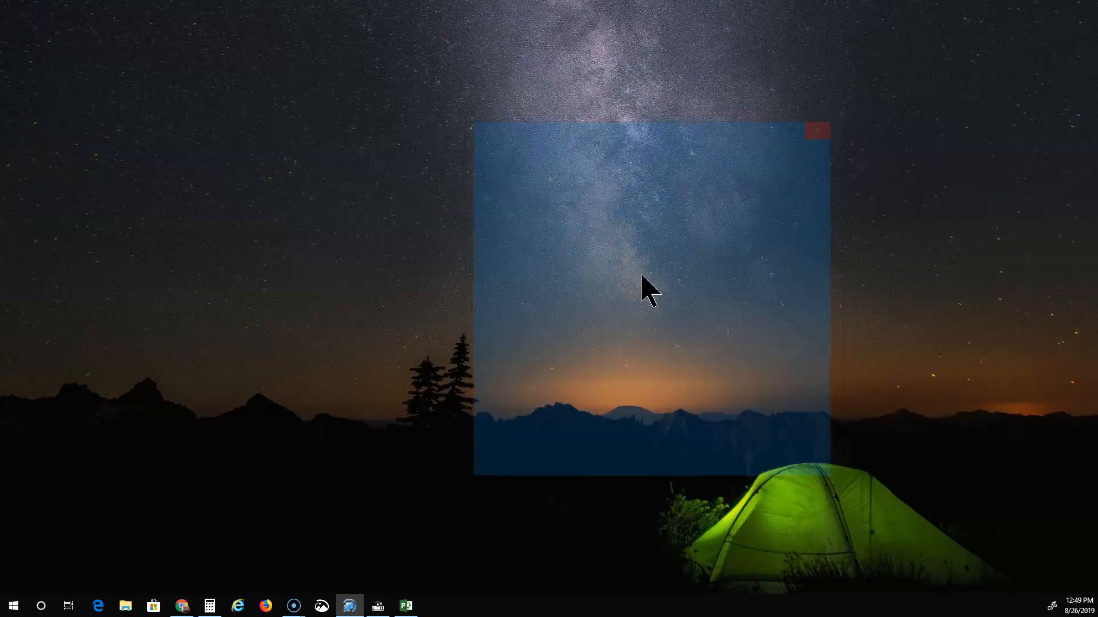
right_click(295, 606)
click(278, 581)
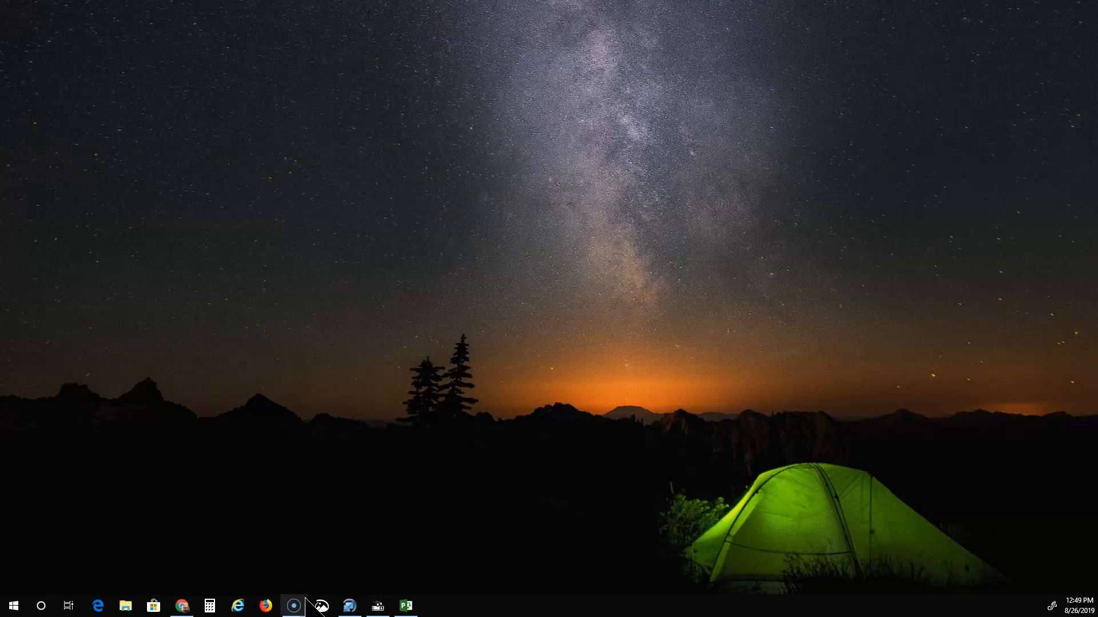
mouse_move(295, 606)
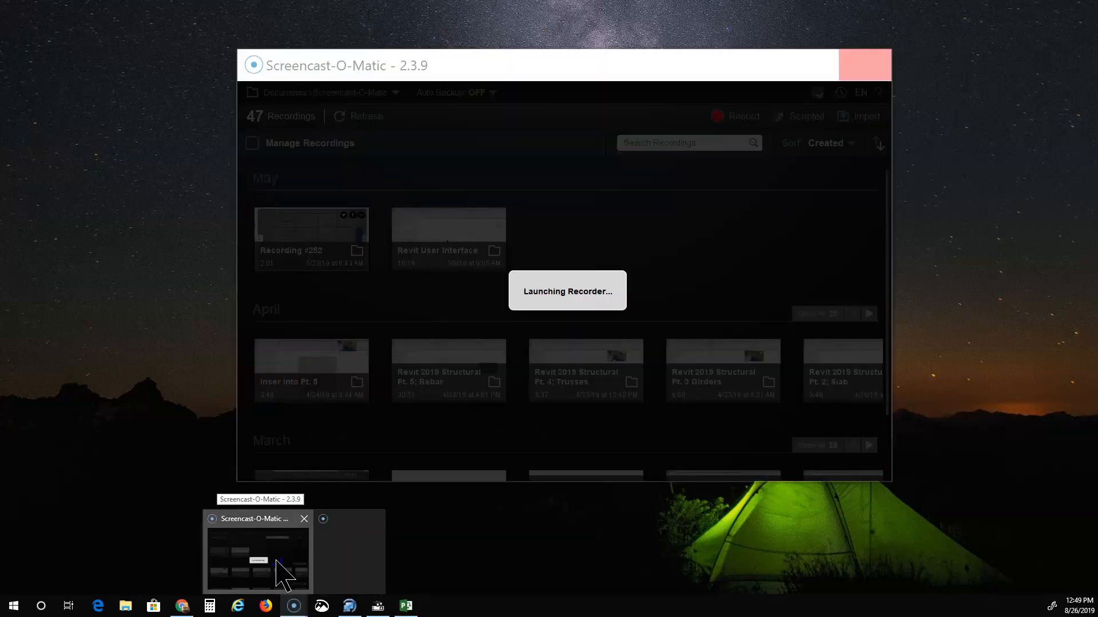
click(280, 574)
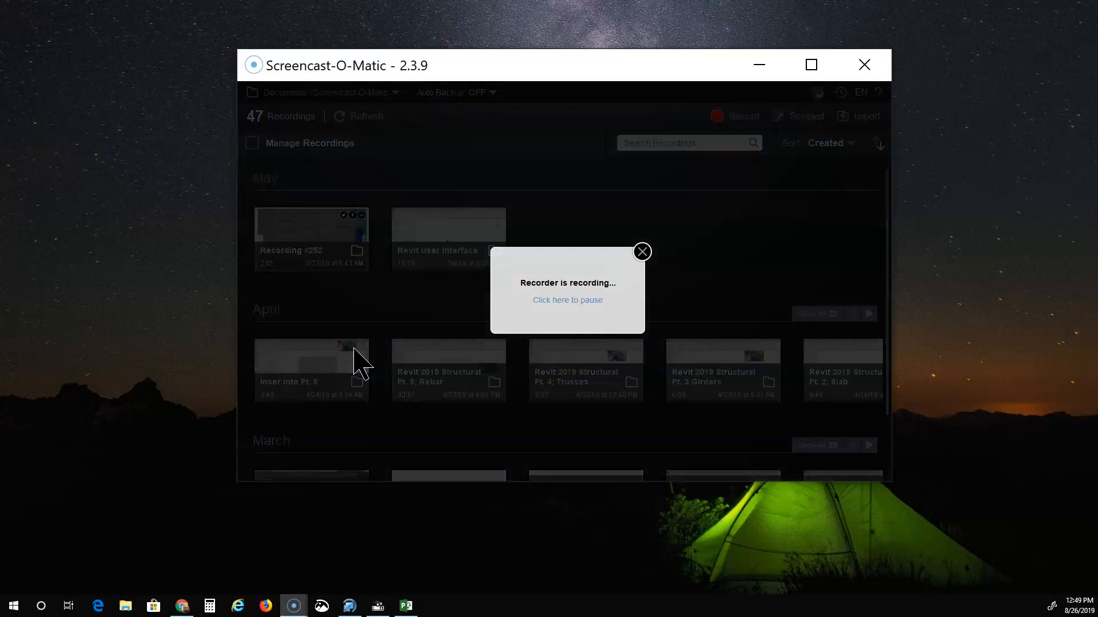